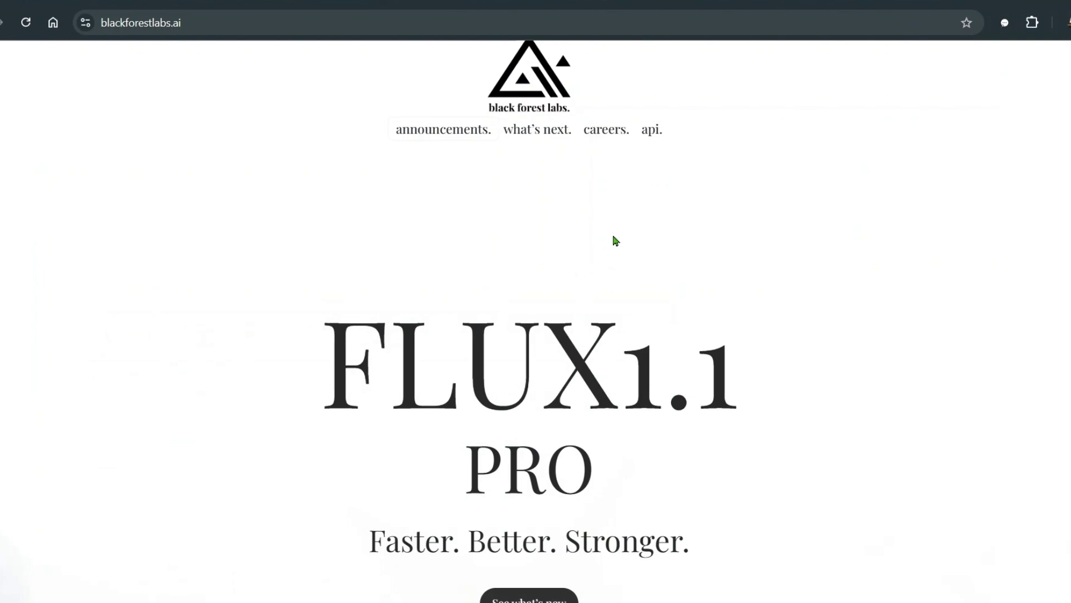
# Scroll past the FLUX1.1 PRO hero with its See what's new and Get FLUX buttons
pyautogui.scroll(-2, 615, 240)
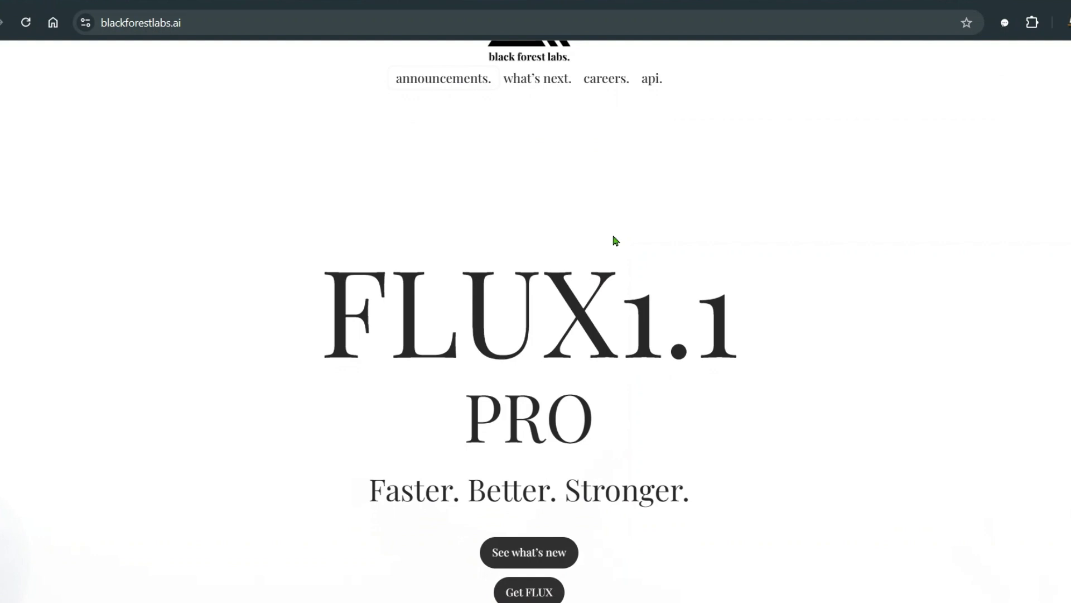
pyautogui.scroll(-2, 615, 241)
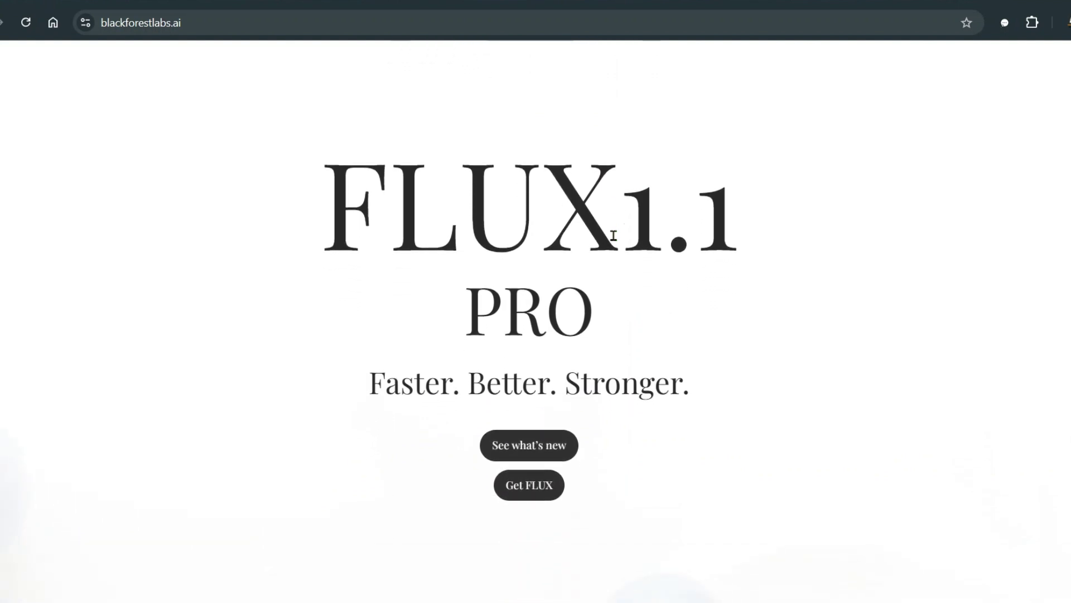
pyautogui.scroll(-1, 613, 234)
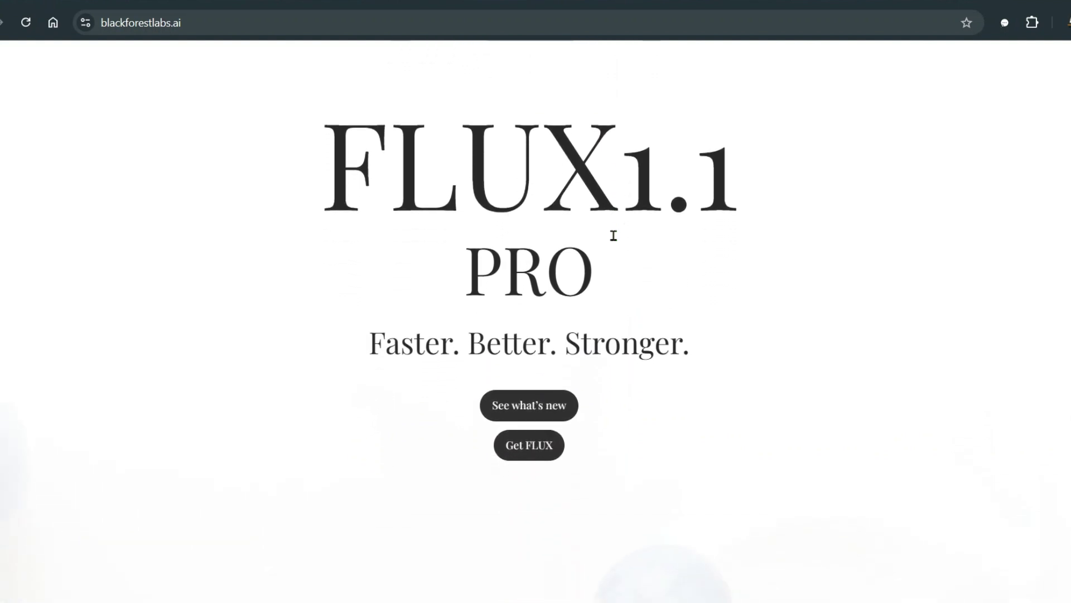
pyautogui.scroll(-8, 614, 235)
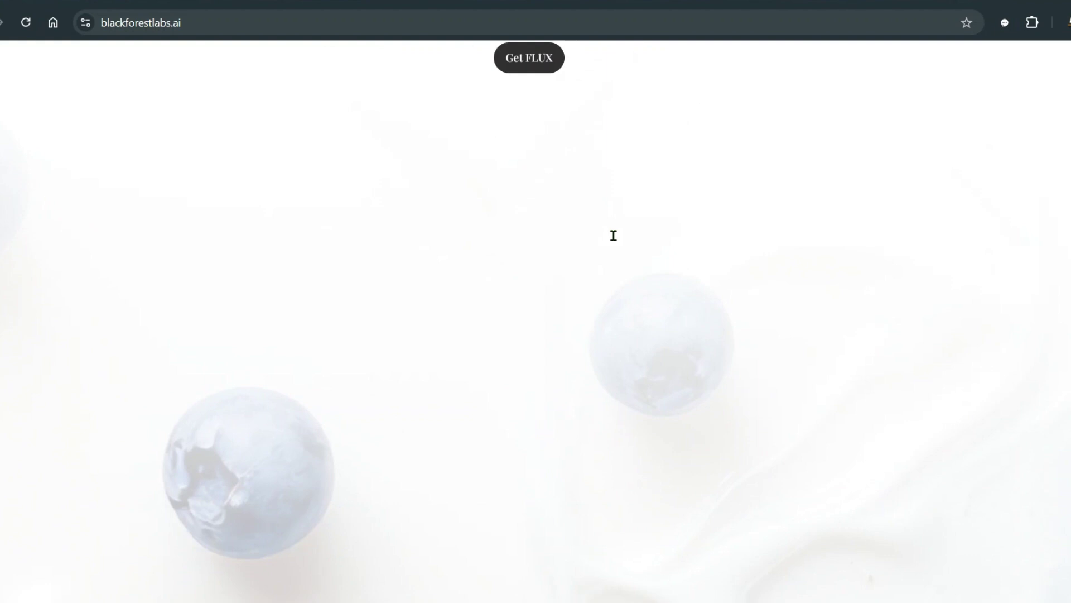
# Scroll the Get Creative. gallery past the cosmic silhouette to the forest-portal bedroom and futuristic mall
pyautogui.scroll(-10, 616, 240)
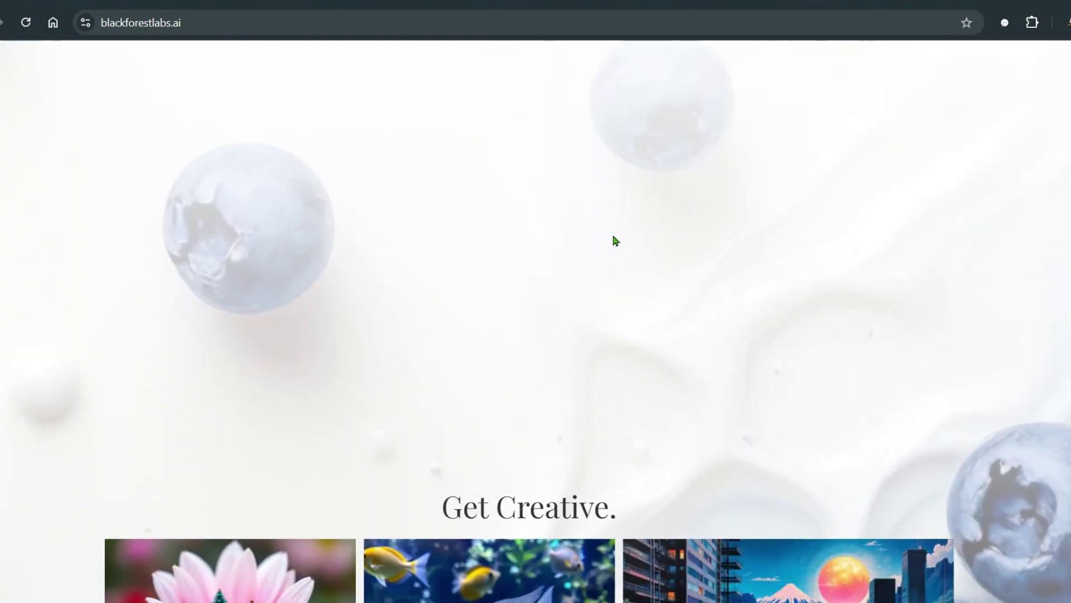
pyautogui.scroll(-1, 616, 240)
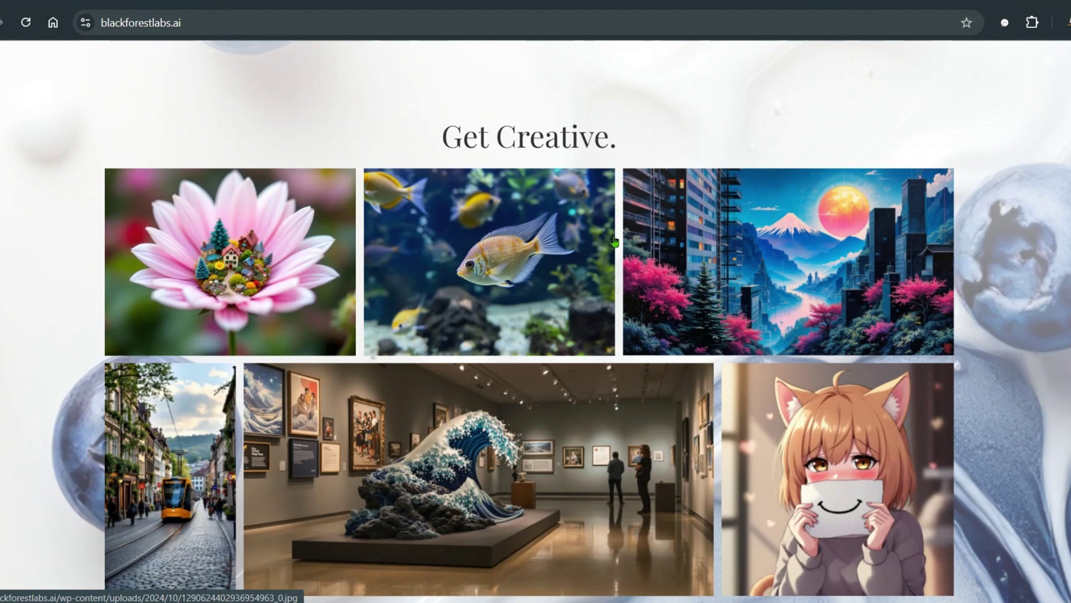
pyautogui.scroll(-1, 614, 242)
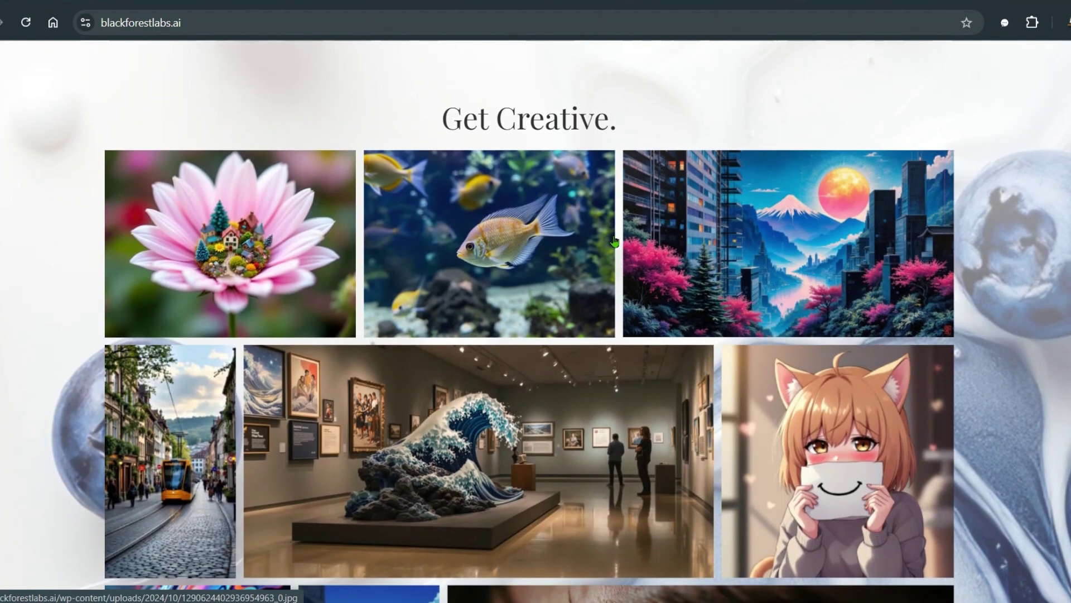
pyautogui.scroll(-2, 615, 241)
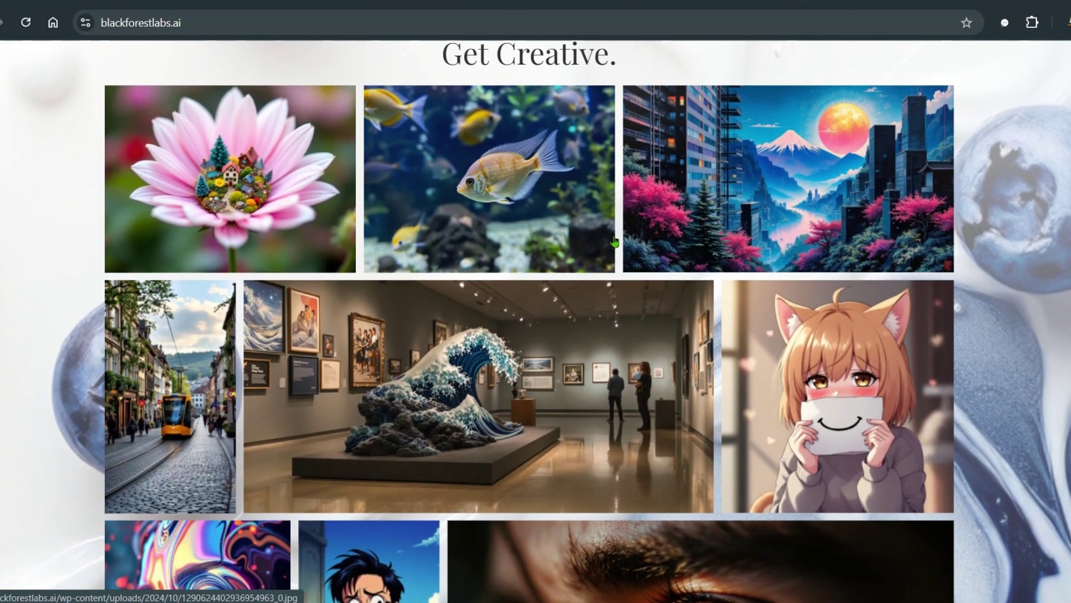
pyautogui.scroll(-2, 614, 241)
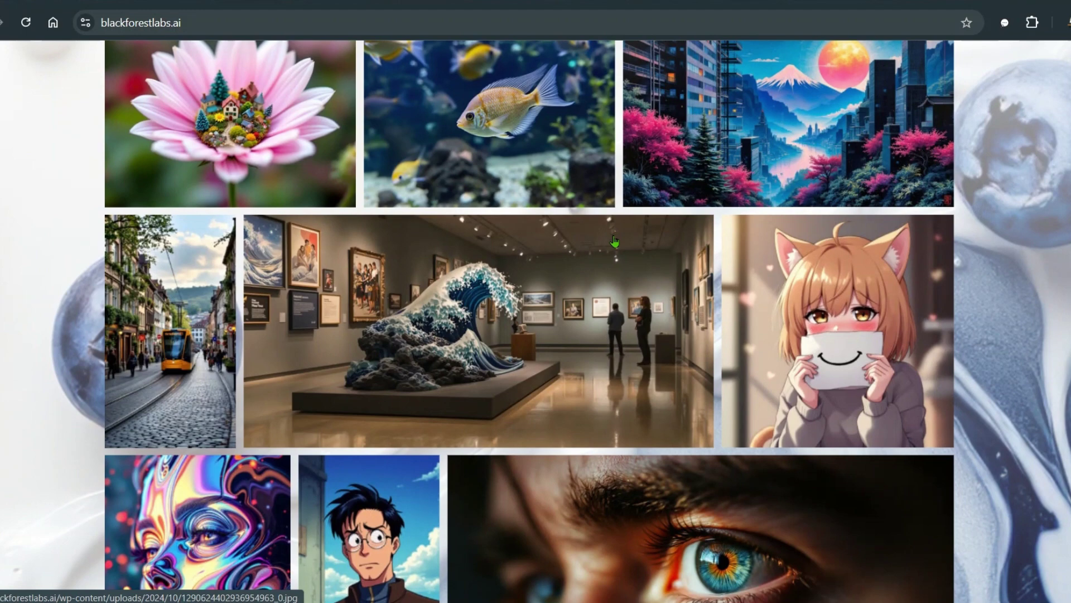
pyautogui.scroll(-2, 614, 241)
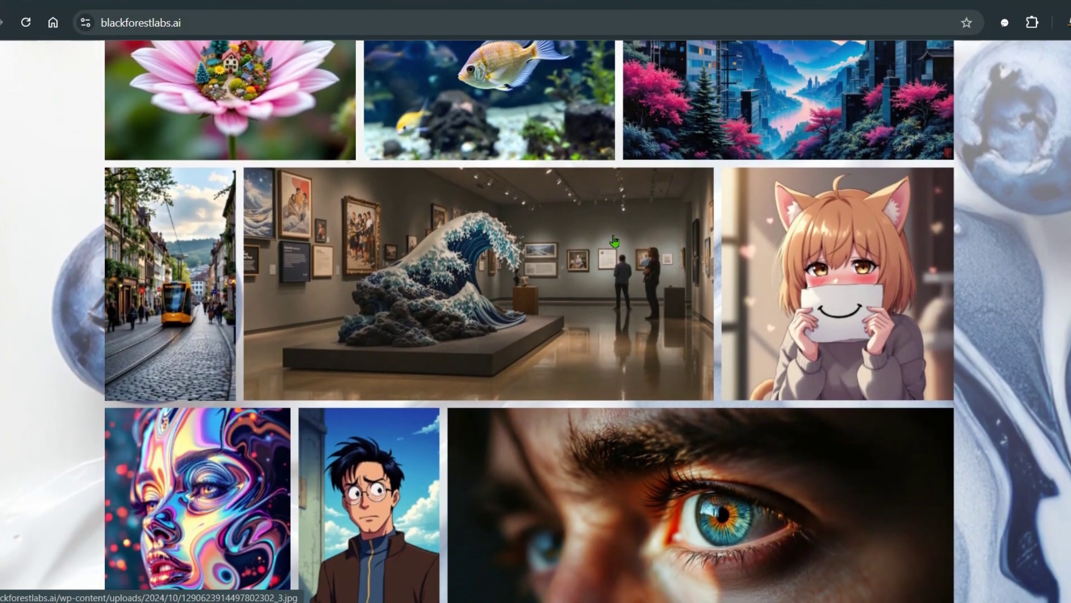
pyautogui.scroll(-1, 614, 242)
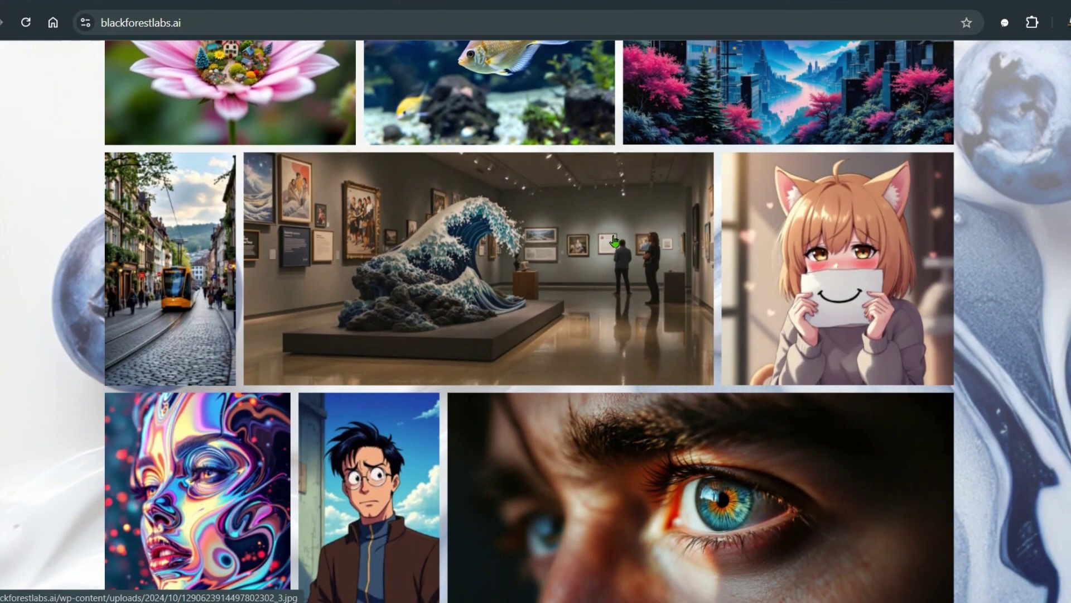
pyautogui.scroll(-2, 614, 241)
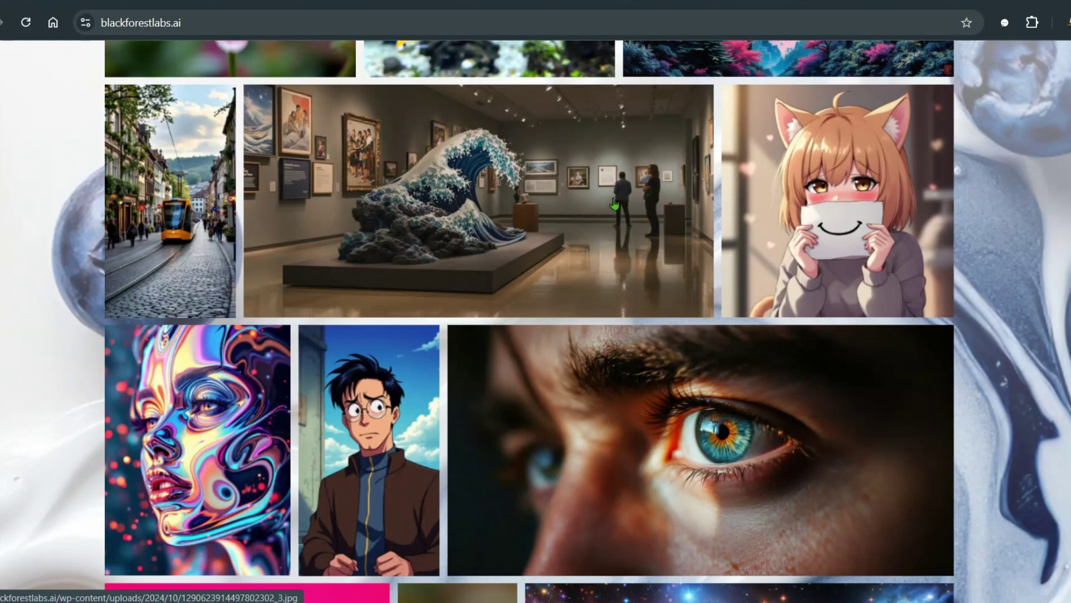
pyautogui.scroll(-1, 614, 205)
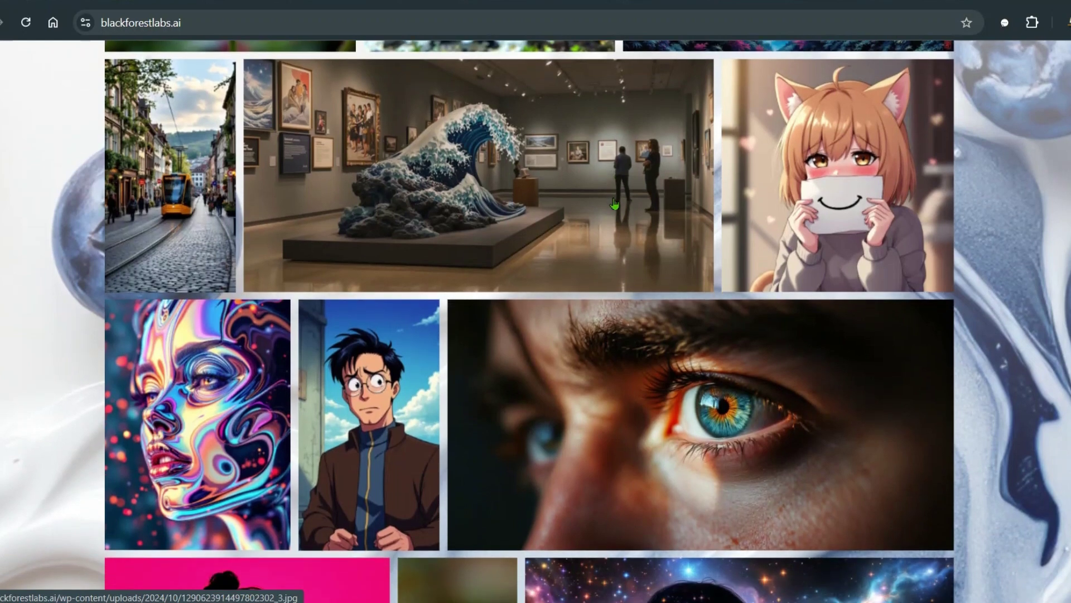
pyautogui.scroll(-1, 614, 204)
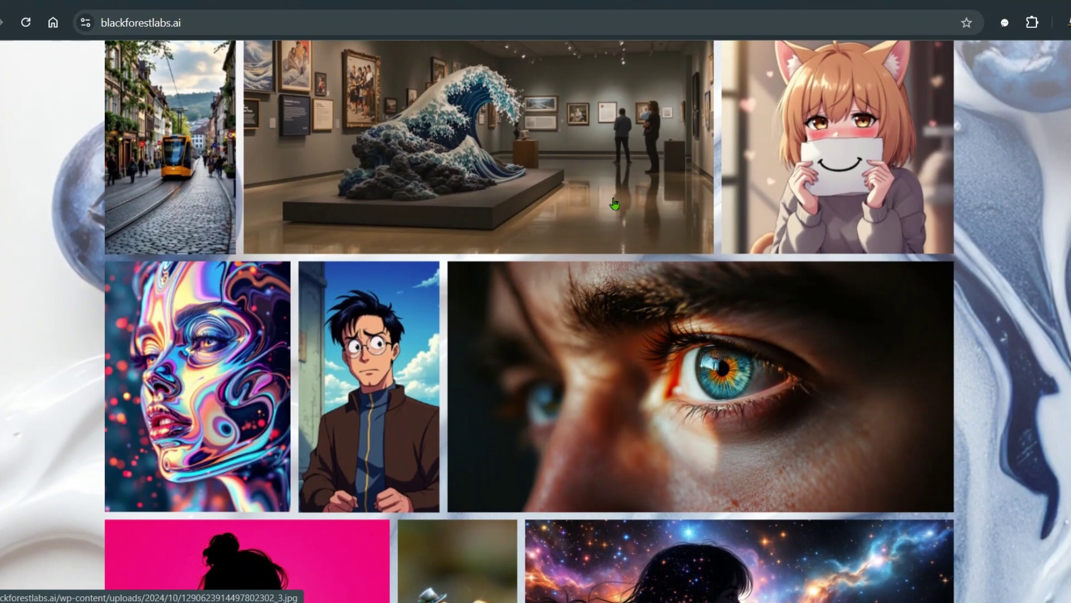
pyautogui.scroll(-2, 614, 204)
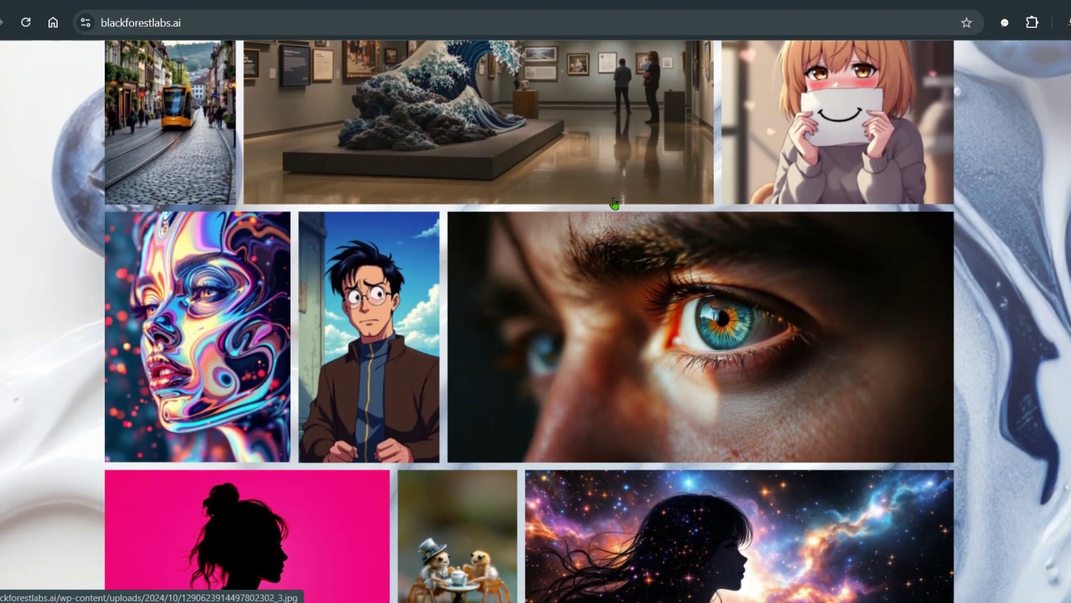
pyautogui.scroll(-2, 614, 204)
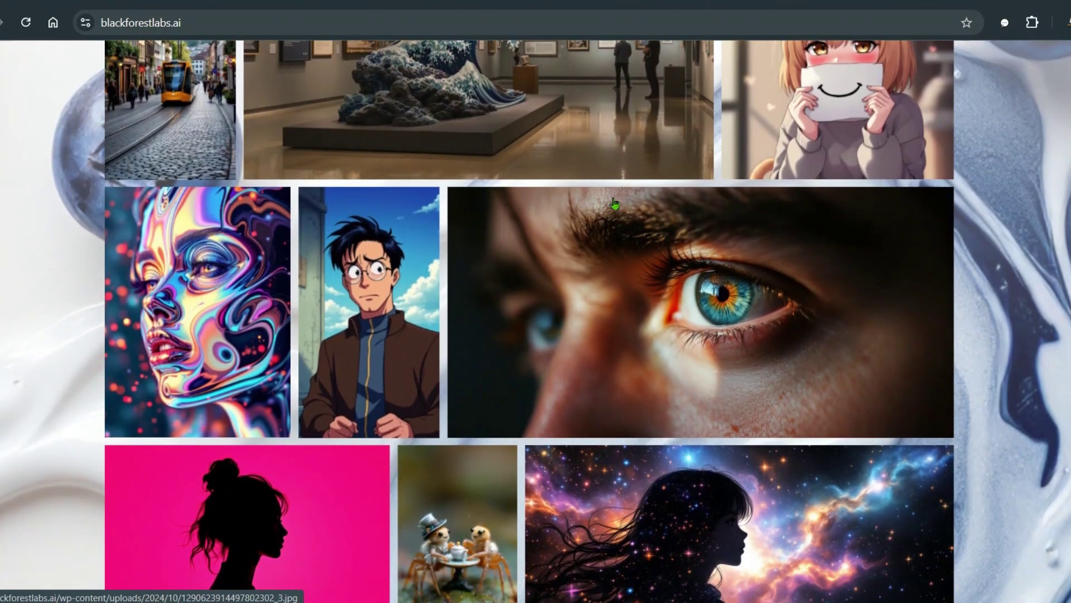
pyautogui.scroll(-1, 614, 204)
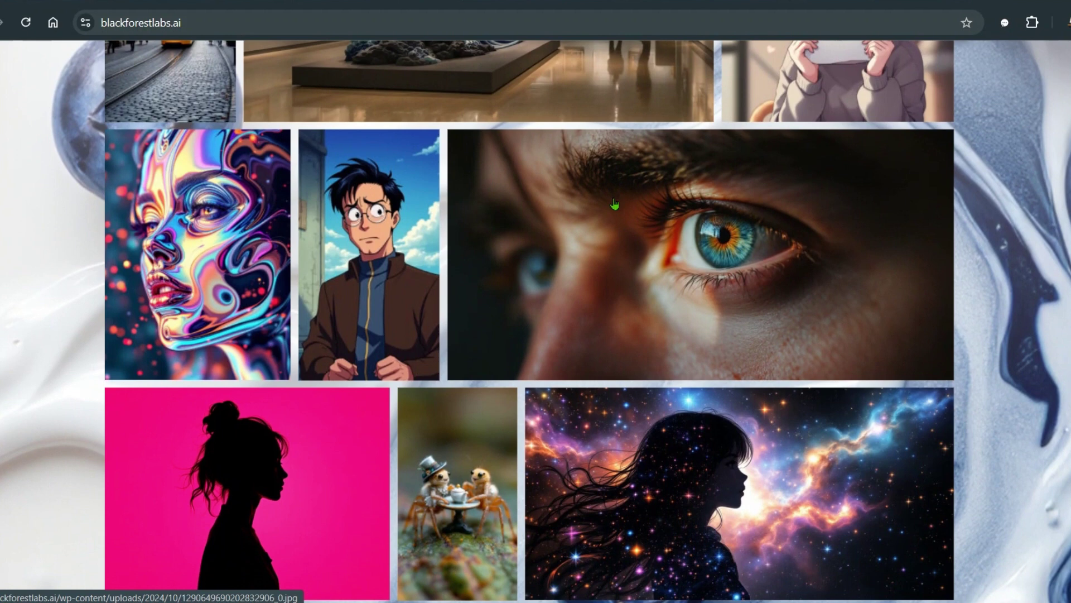
pyautogui.scroll(-2, 614, 205)
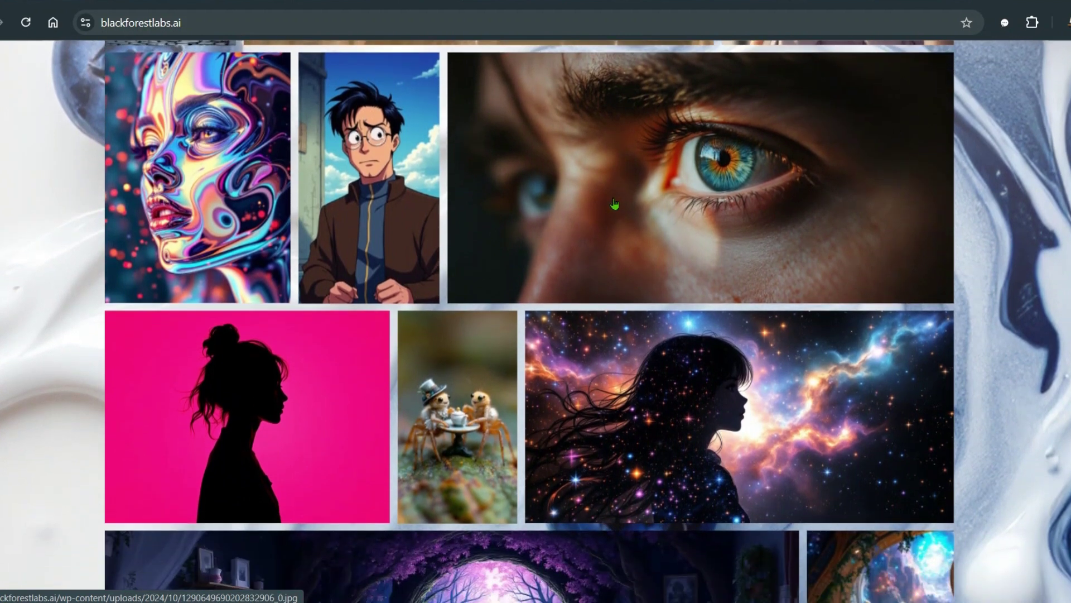
pyautogui.scroll(-1, 614, 204)
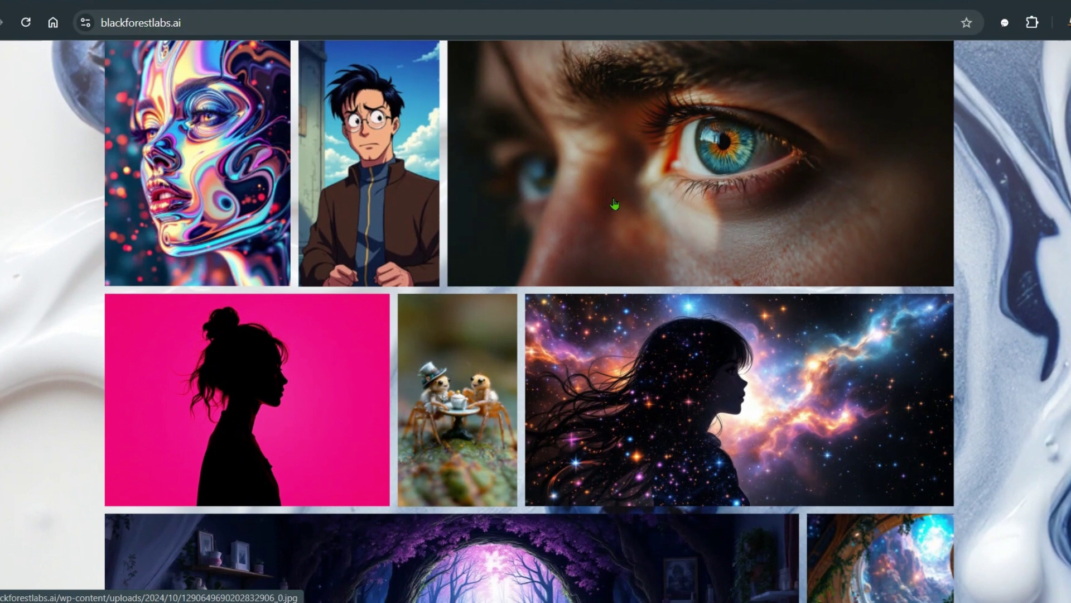
pyautogui.scroll(-1, 615, 204)
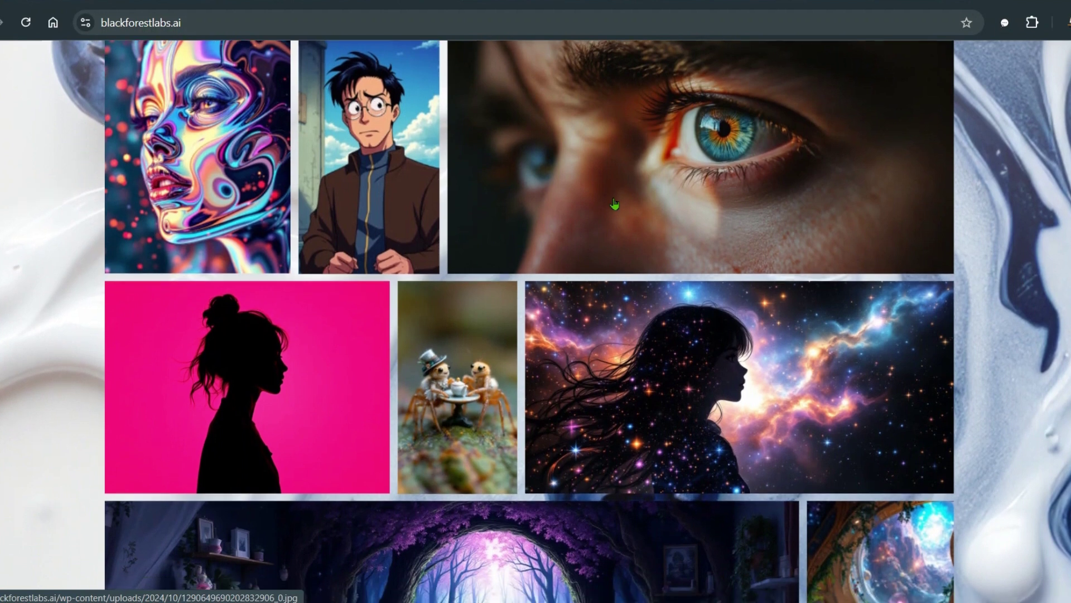
pyautogui.scroll(-2, 614, 204)
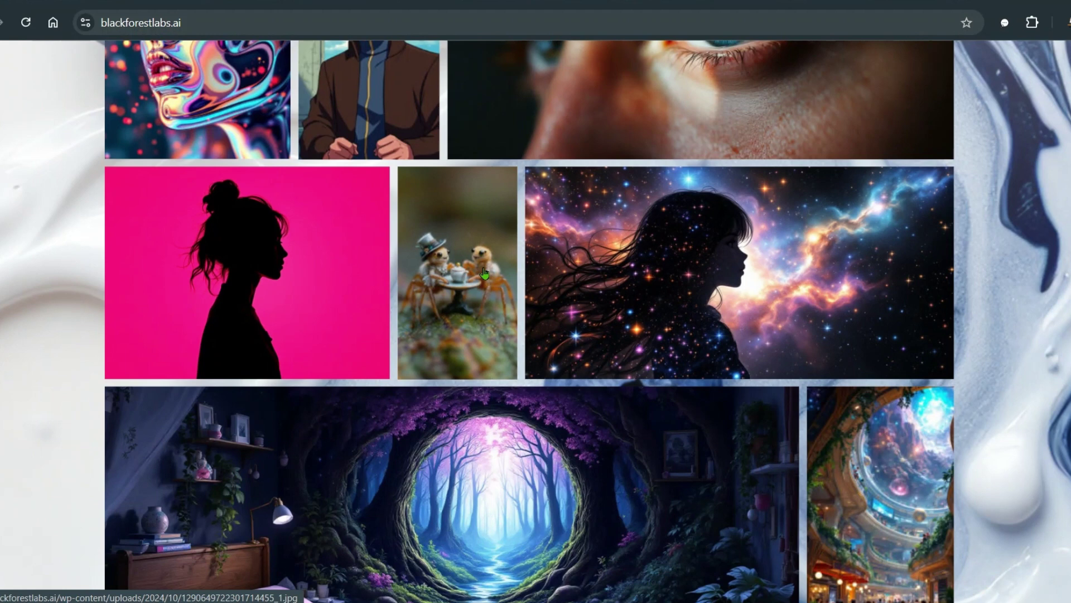
pyautogui.scroll(-1, 347, 274)
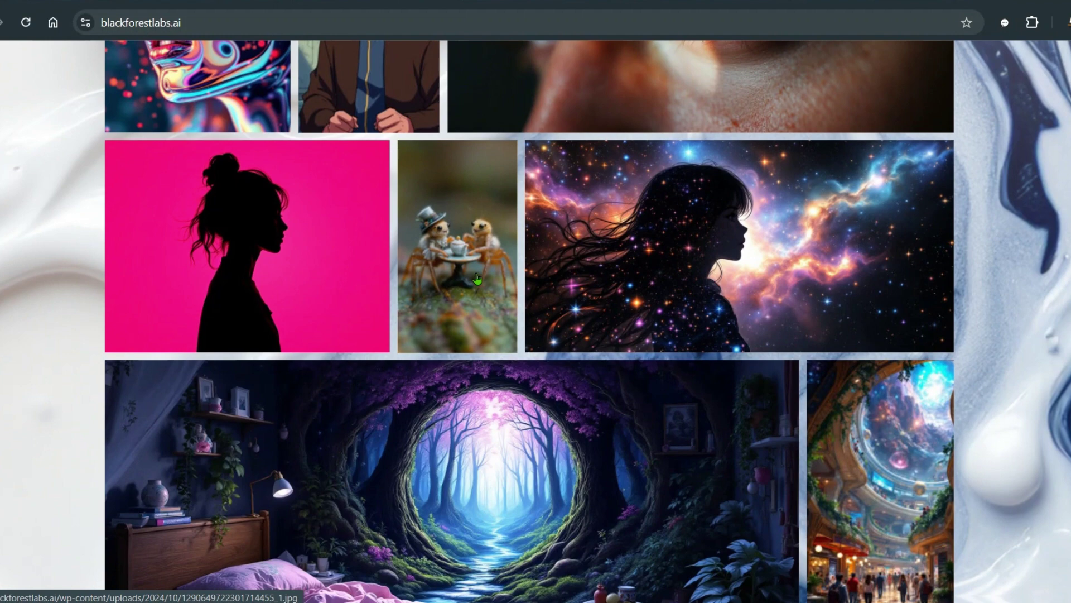
pyautogui.scroll(-1, 477, 278)
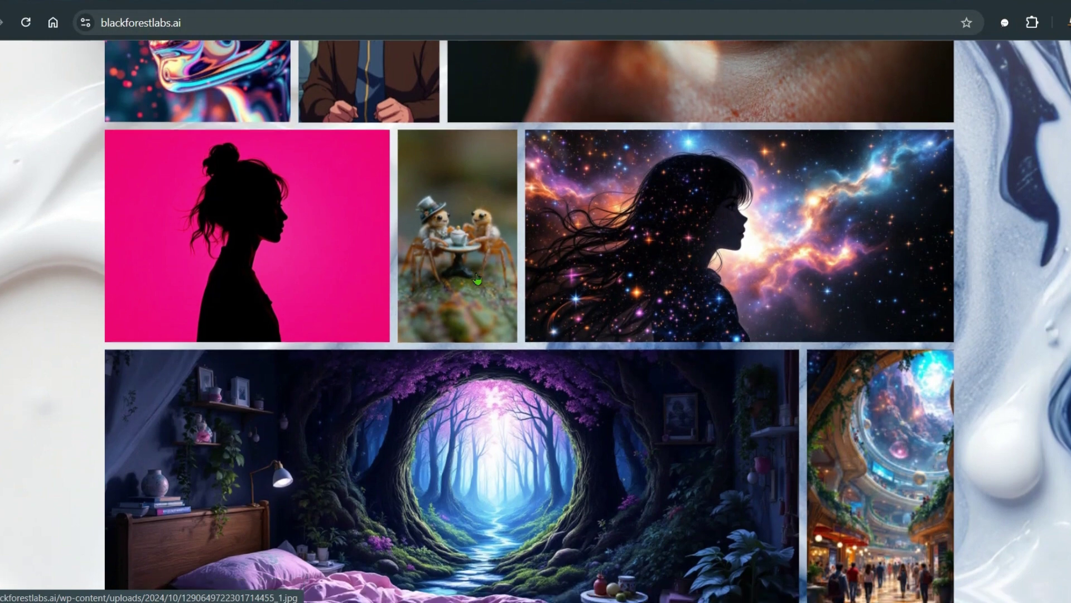
# Continue down the gallery to the abstract painting, snowy robot-city and frog-village images
pyautogui.scroll(-1, 477, 278)
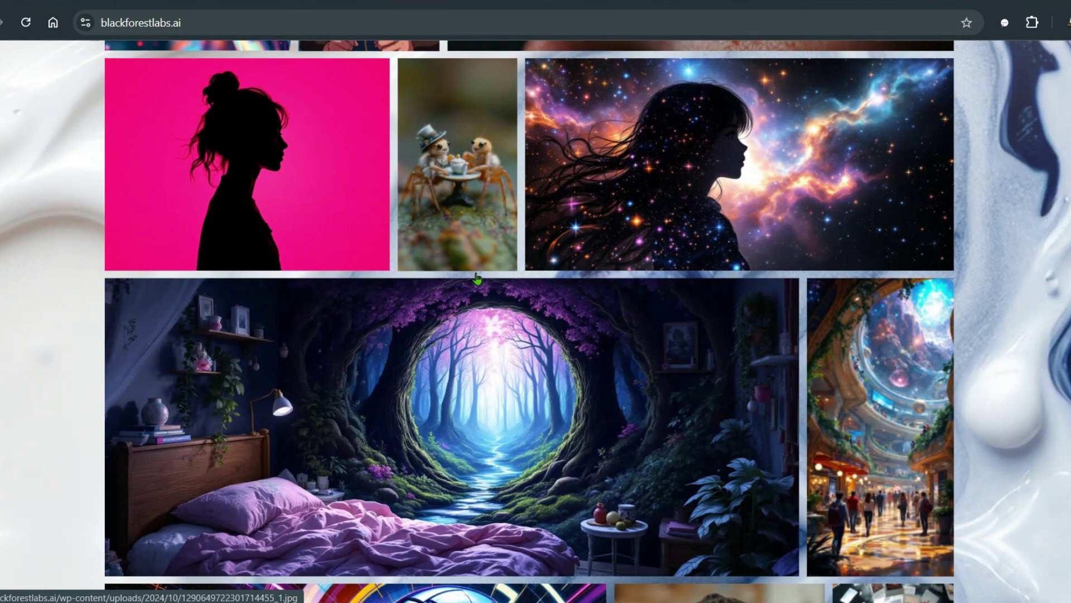
pyautogui.scroll(-1, 477, 277)
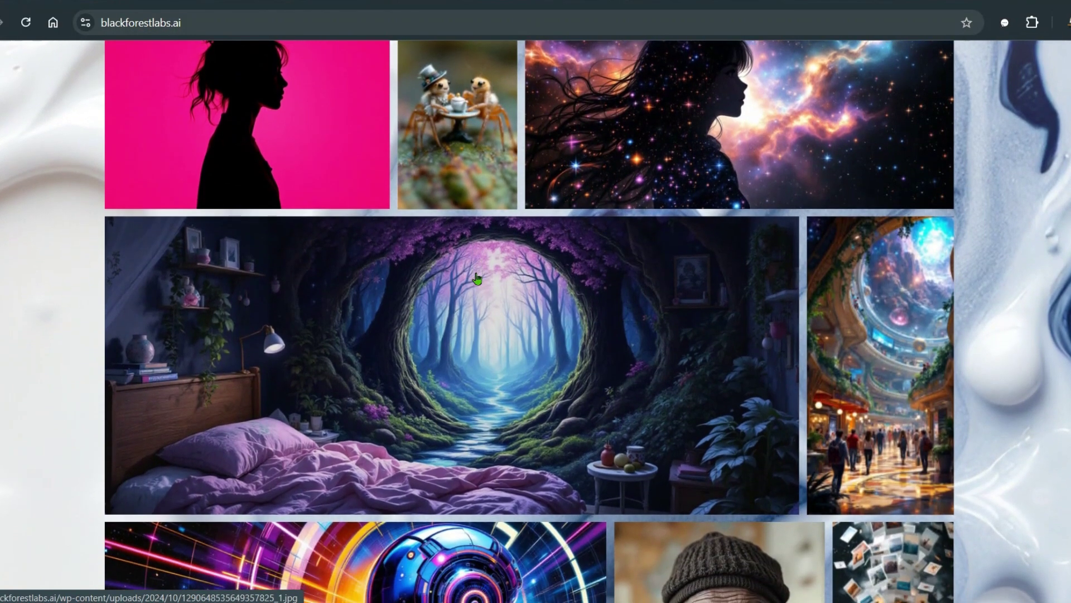
pyautogui.scroll(-1, 478, 278)
pyautogui.scroll(-1, 477, 278)
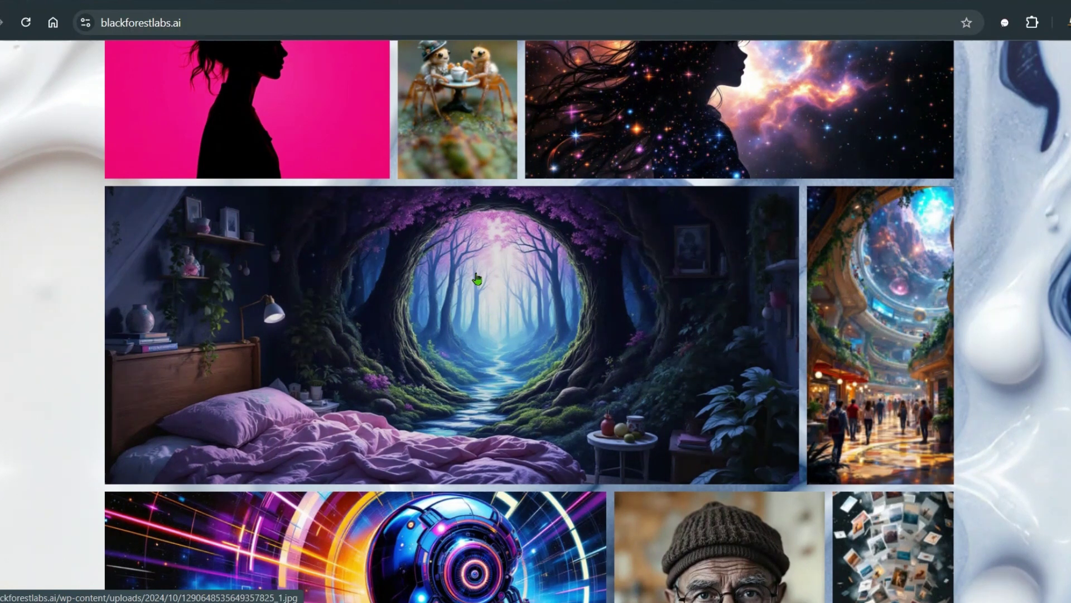
pyautogui.scroll(-1, 477, 278)
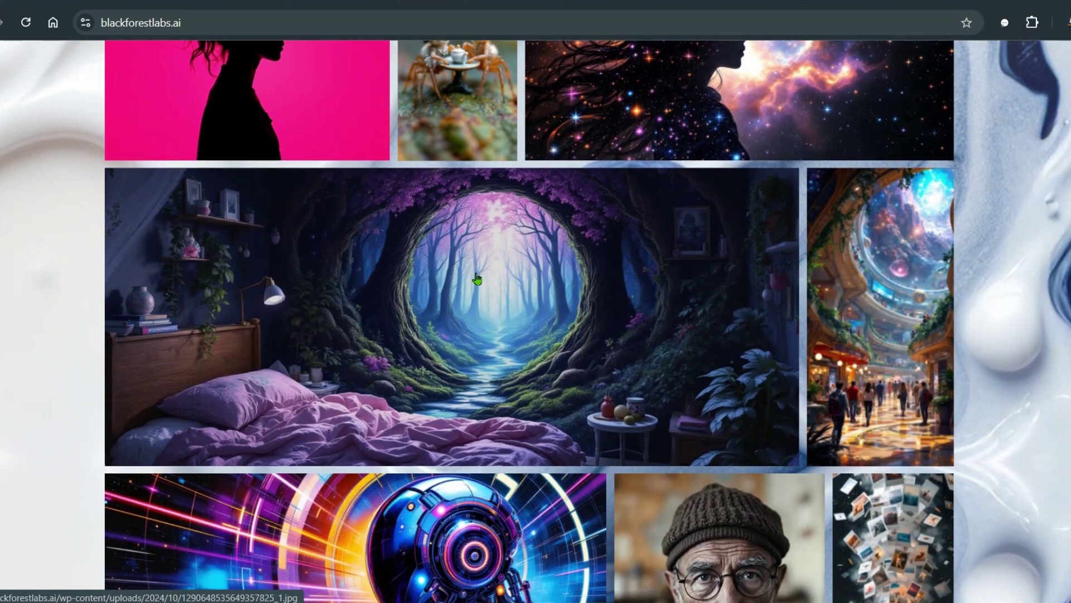
pyautogui.scroll(-3, 477, 278)
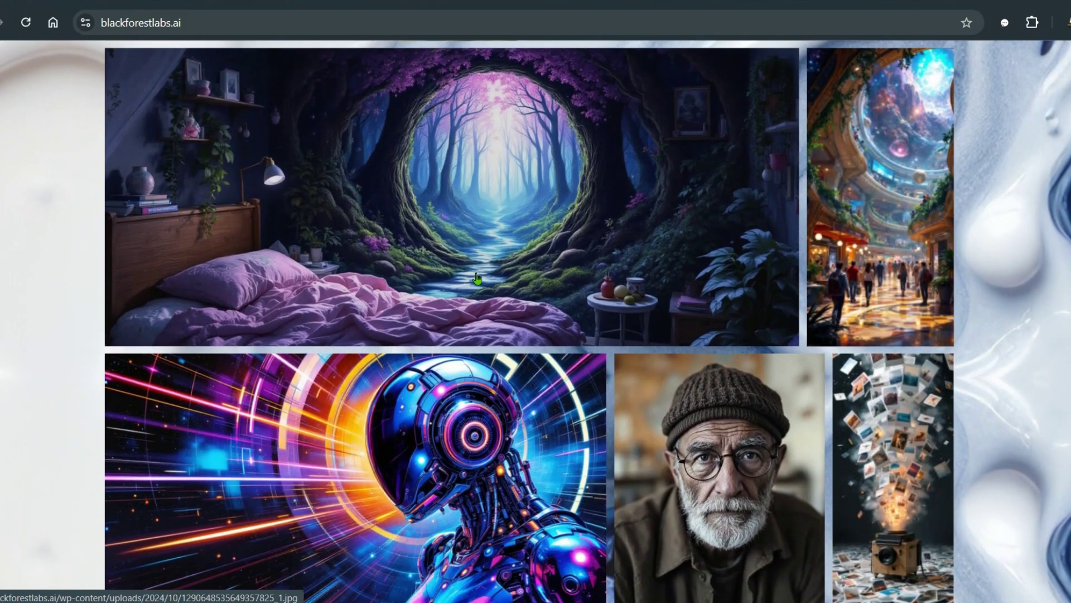
pyautogui.scroll(-2, 477, 278)
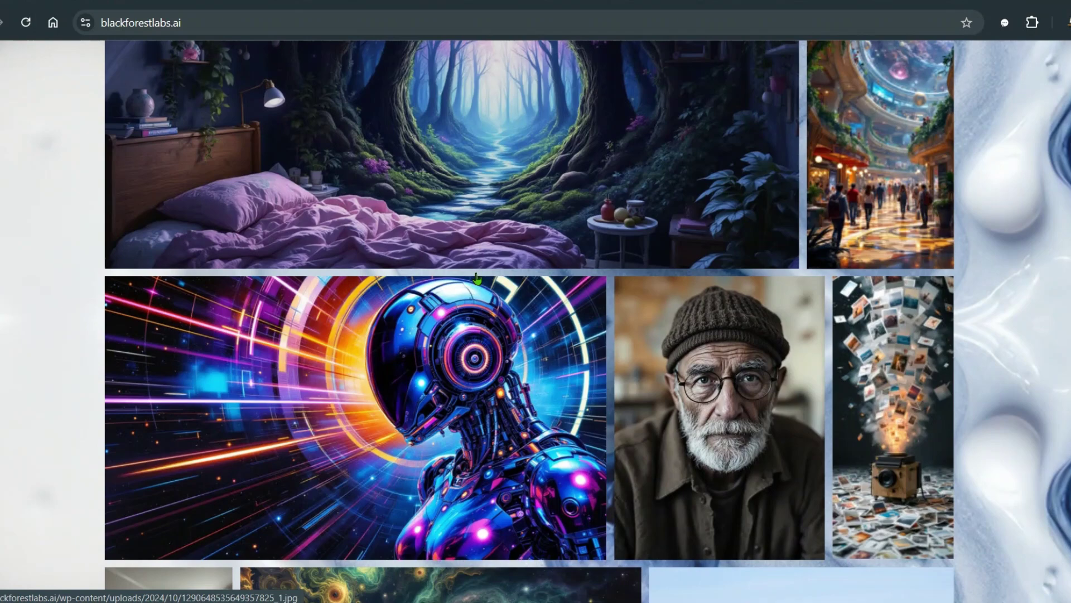
pyautogui.scroll(-2, 477, 278)
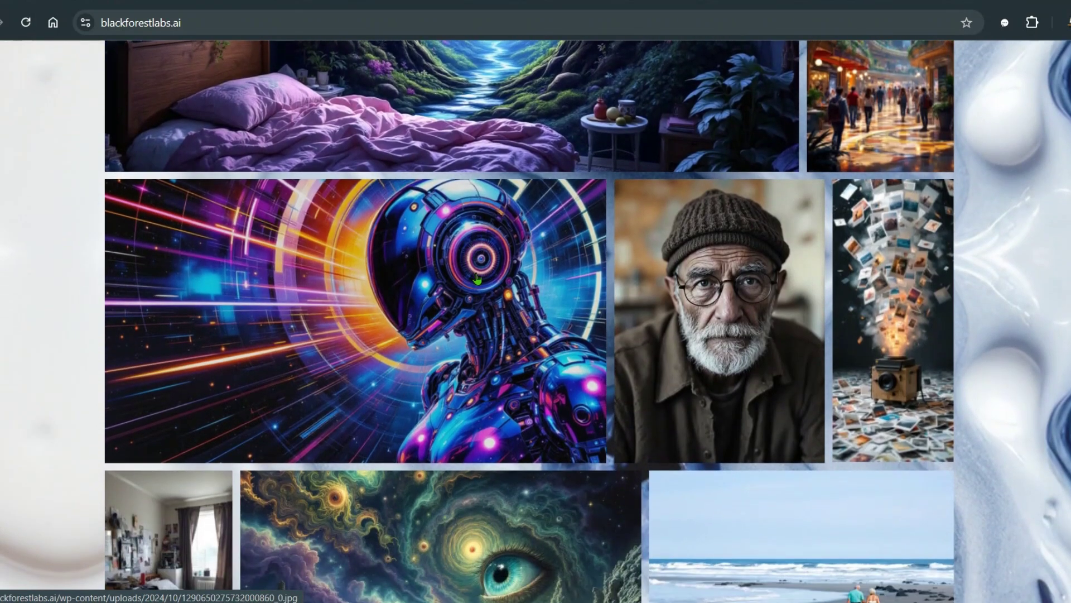
pyautogui.scroll(-3, 477, 278)
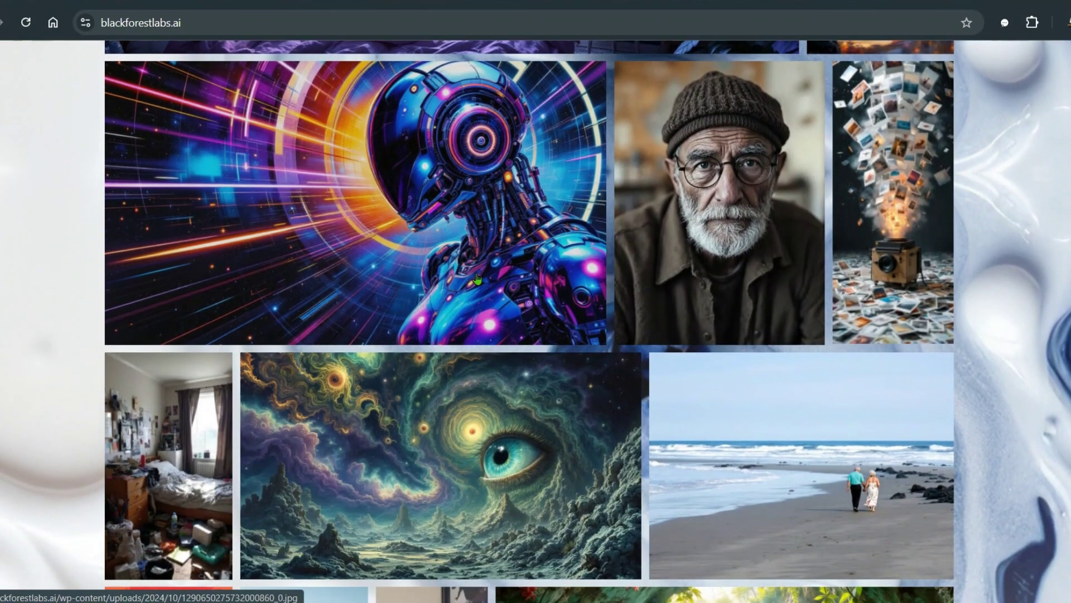
pyautogui.scroll(-2, 477, 278)
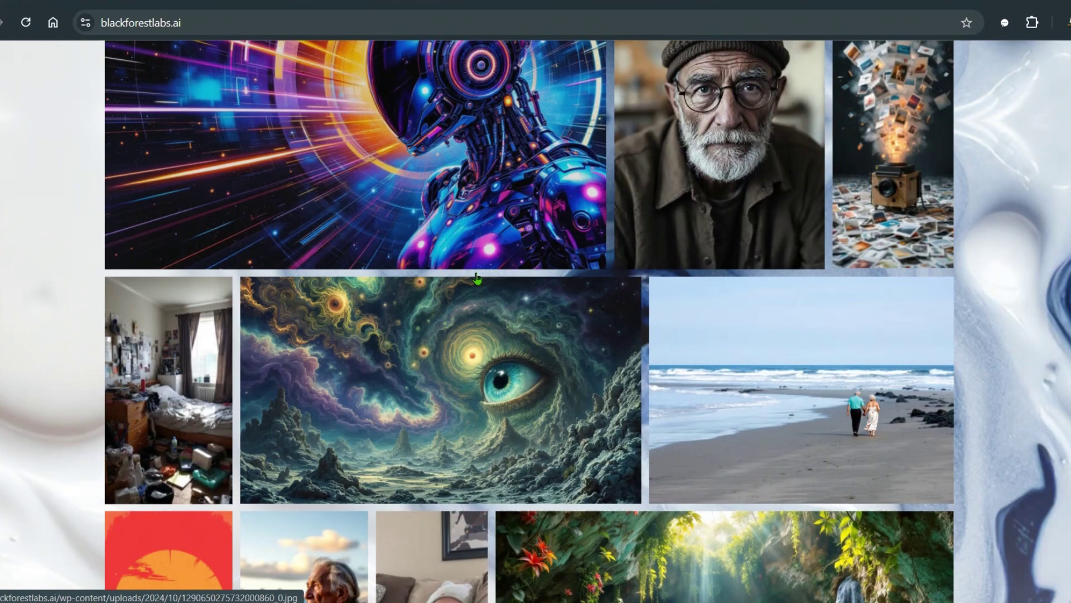
pyautogui.scroll(-2, 477, 278)
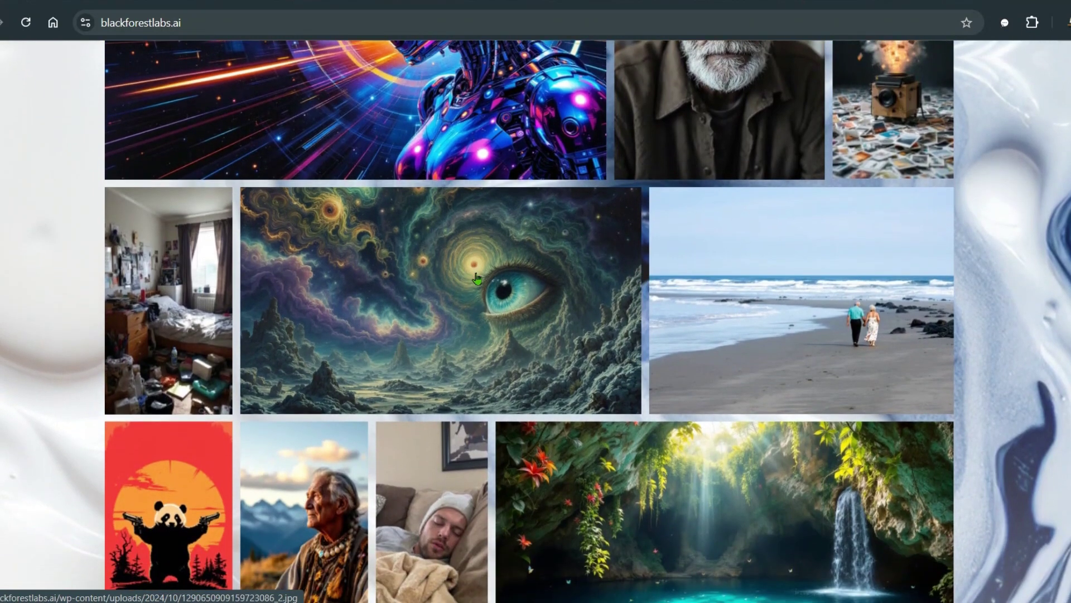
pyautogui.scroll(-3, 477, 278)
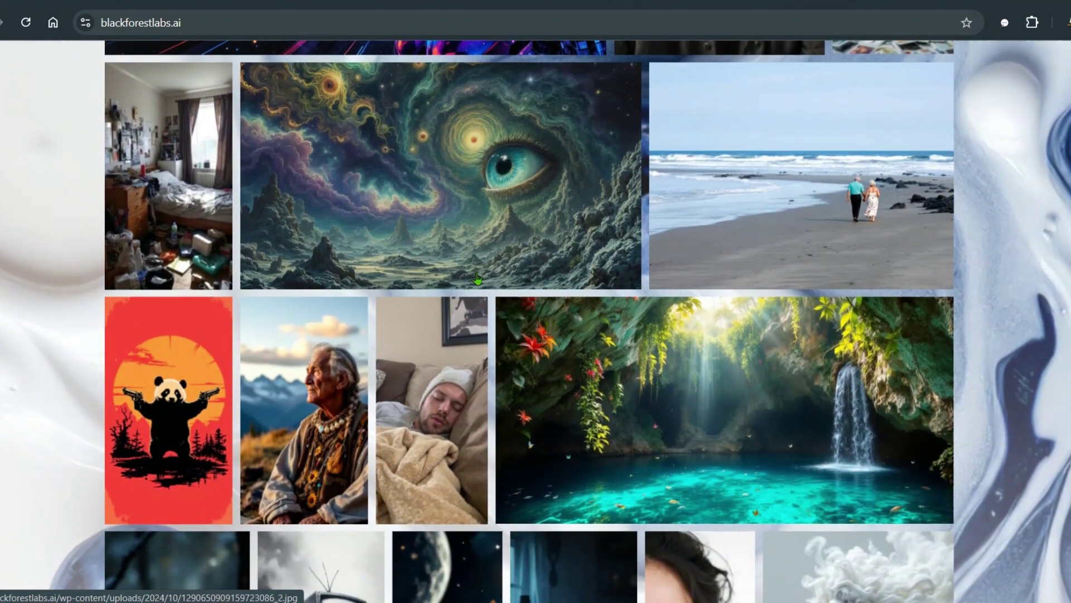
pyautogui.scroll(-1, 477, 278)
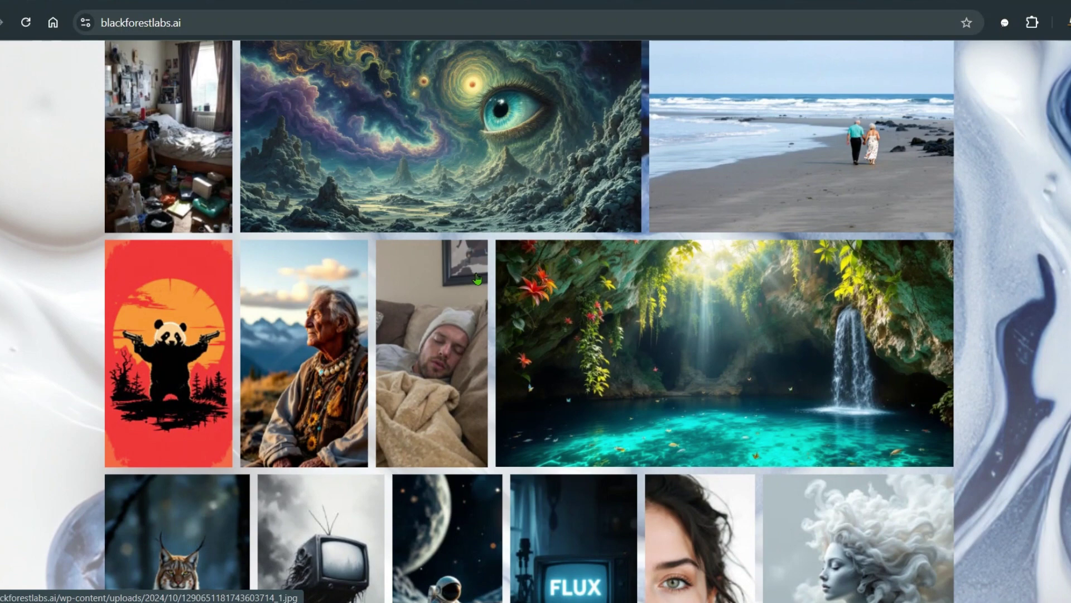
pyautogui.scroll(-1, 477, 278)
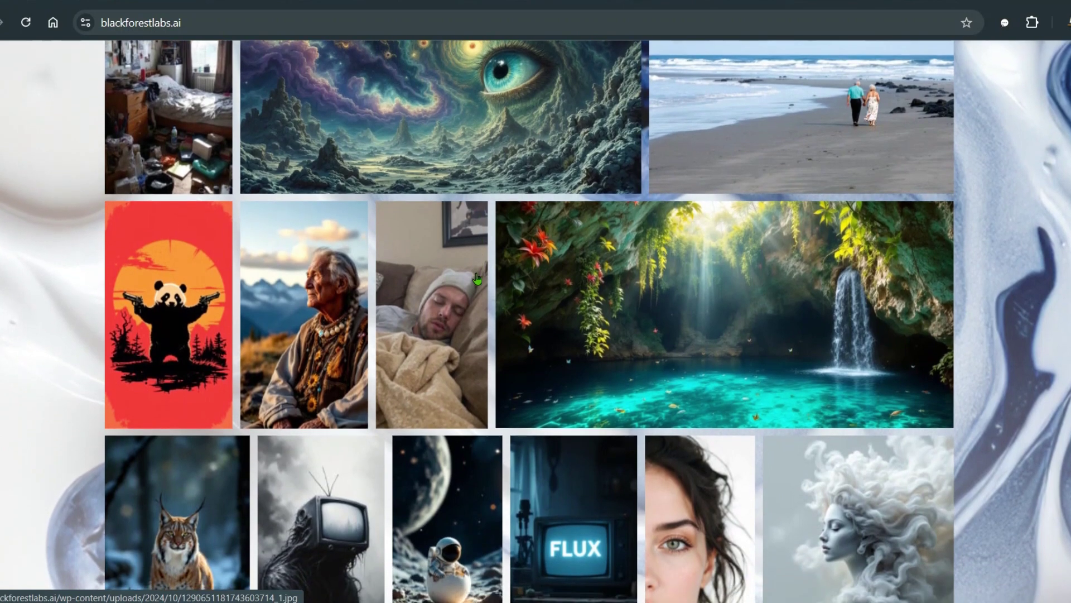
pyautogui.scroll(-1, 477, 278)
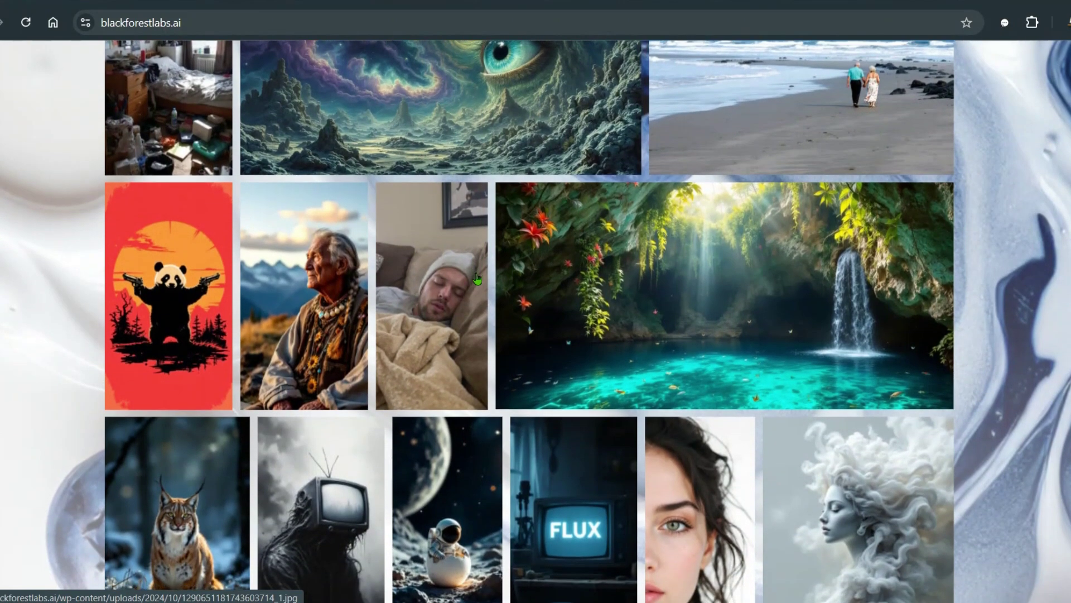
pyautogui.scroll(-1, 477, 278)
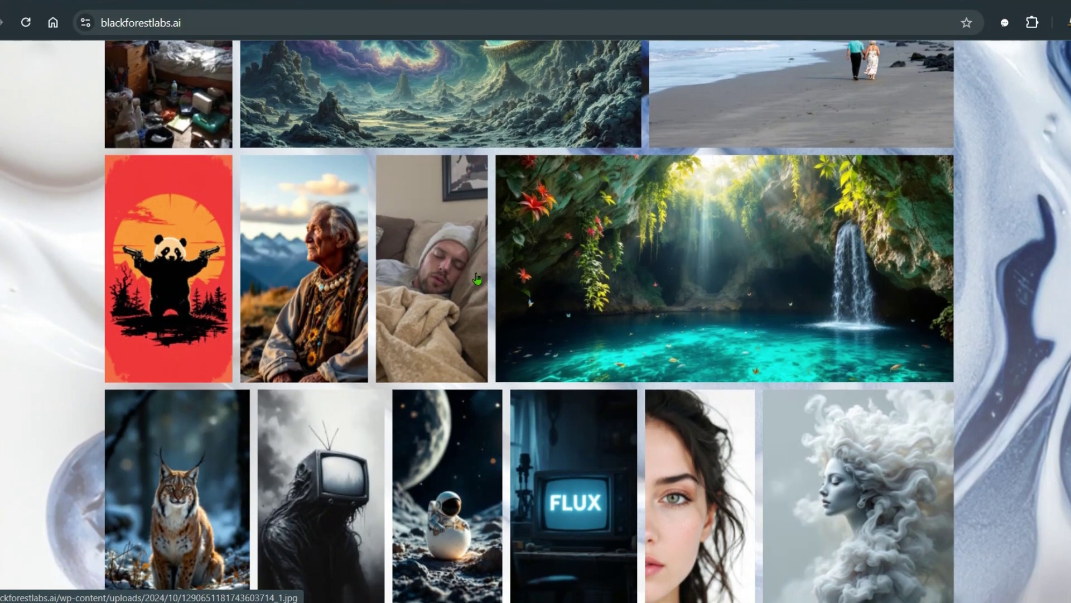
pyautogui.scroll(-1, 477, 278)
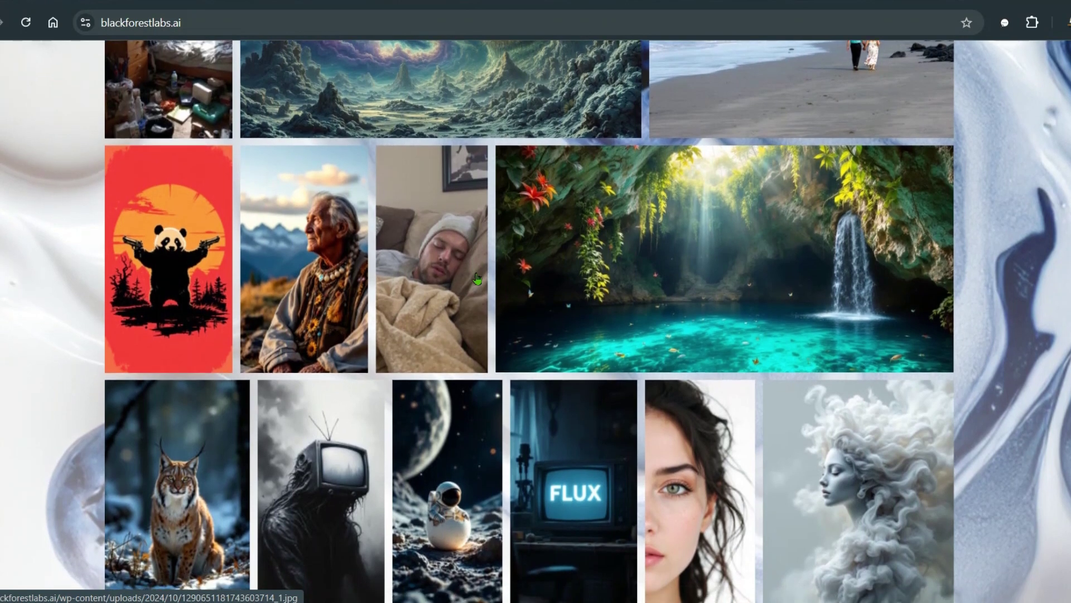
pyautogui.scroll(-2, 477, 278)
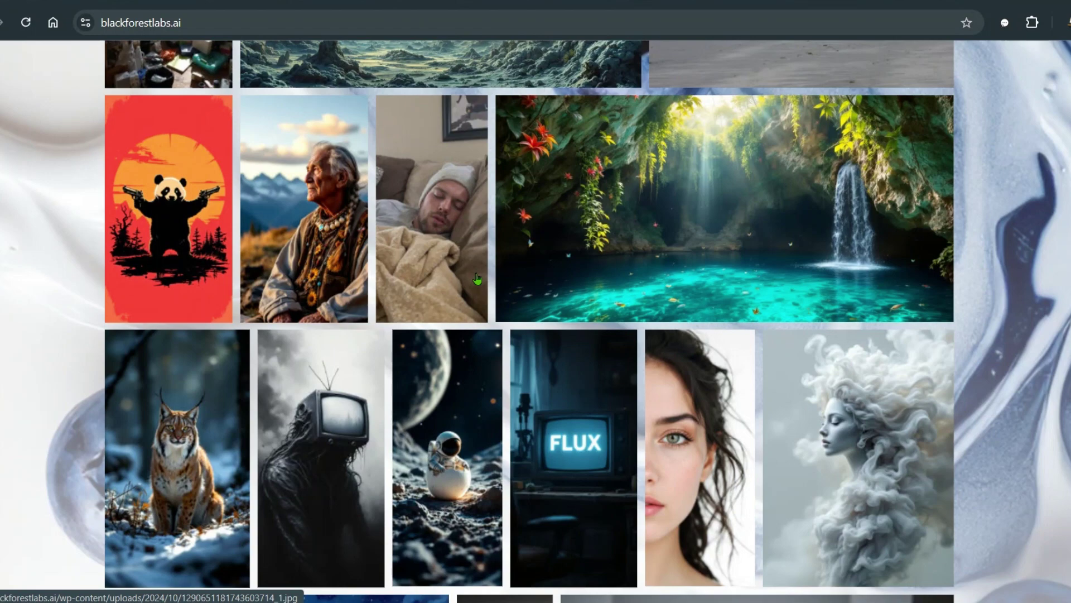
pyautogui.scroll(-3, 477, 278)
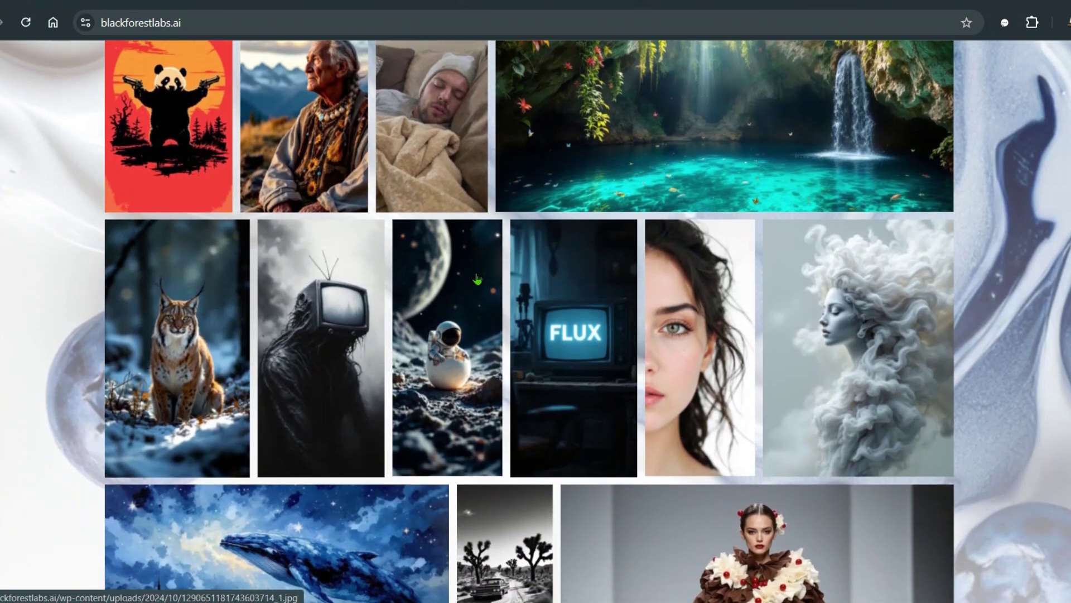
pyautogui.scroll(-10, 477, 278)
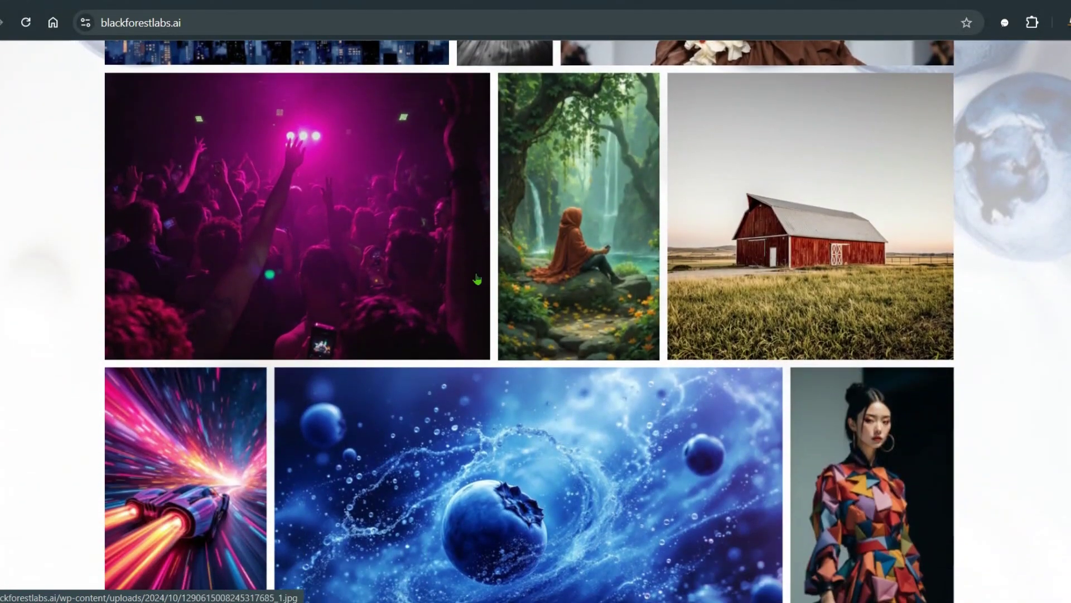
pyautogui.scroll(-8, 478, 277)
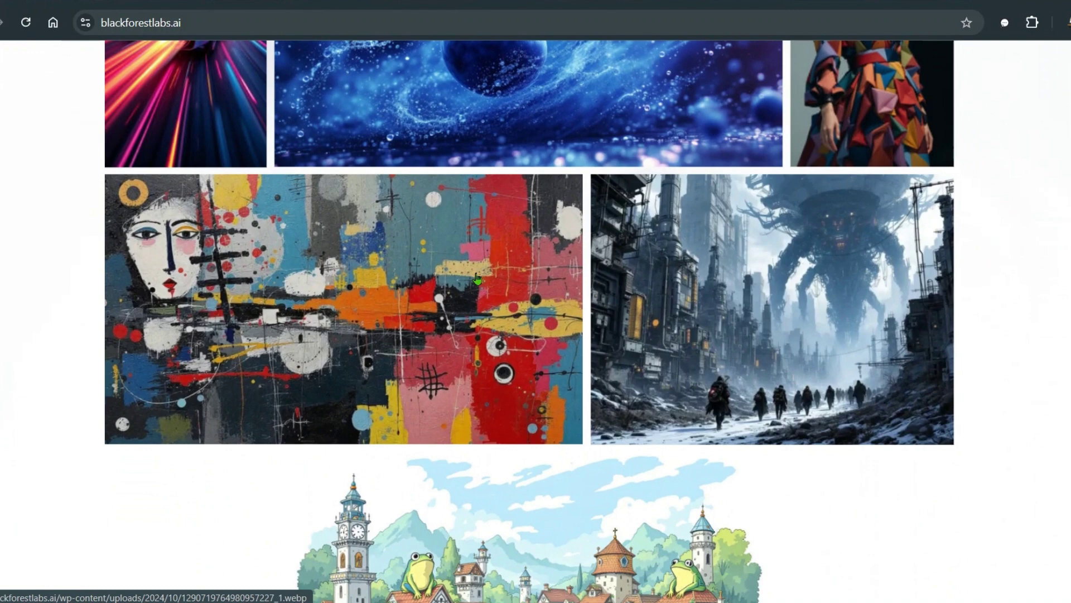
# Scroll to the Get FLUX section listing the FLUX1.1 [pro] and FLUX.1 [pro] partner sites
pyautogui.scroll(-10, 477, 278)
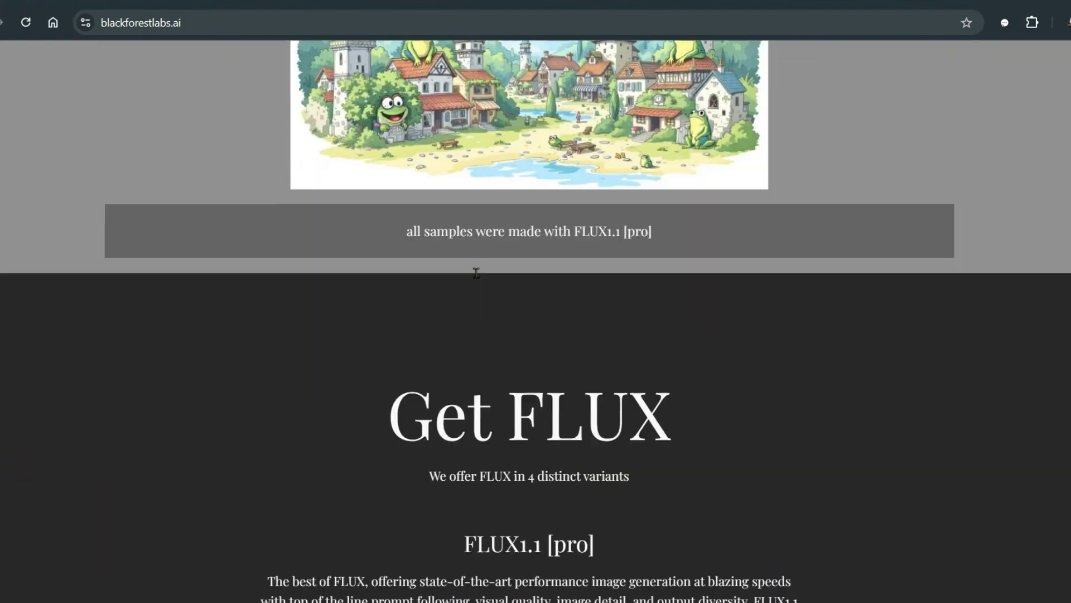
pyautogui.scroll(-12, 476, 274)
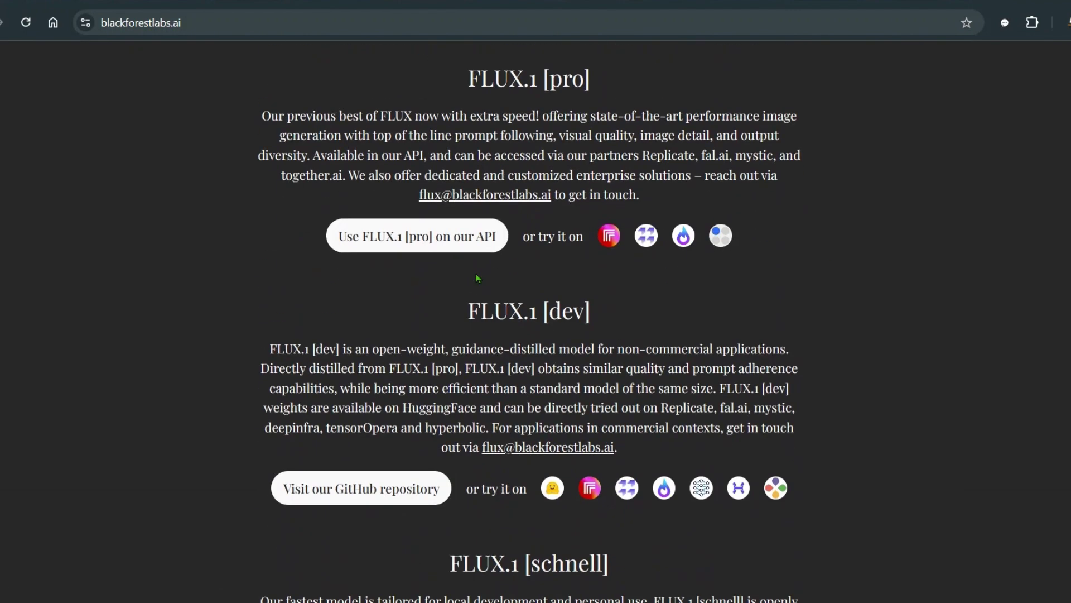
pyautogui.scroll(20, 477, 273)
pyautogui.scroll(-3, 476, 273)
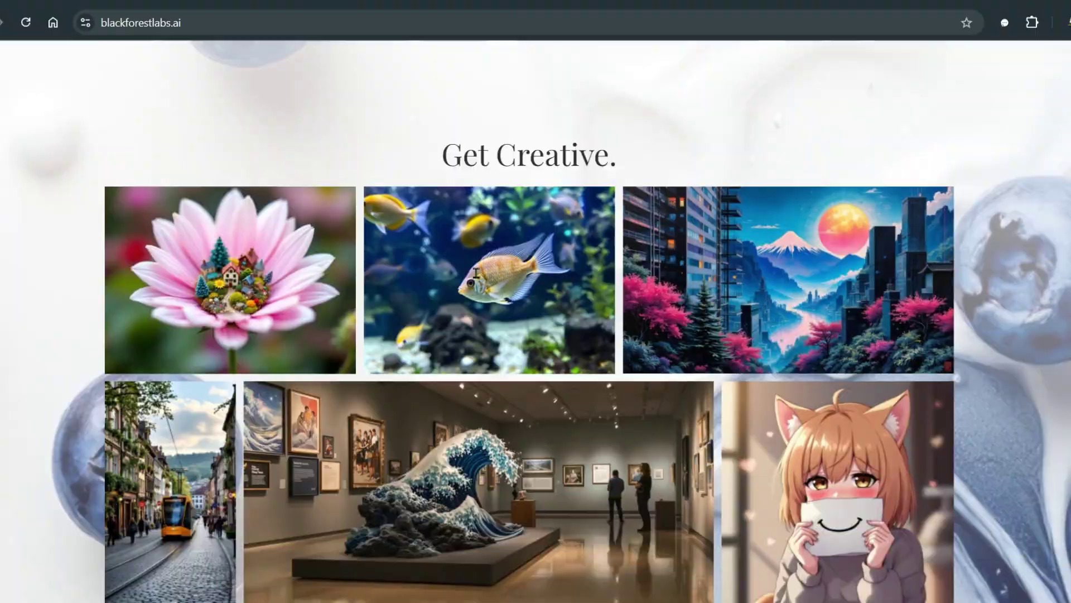
pyautogui.scroll(-20, 476, 276)
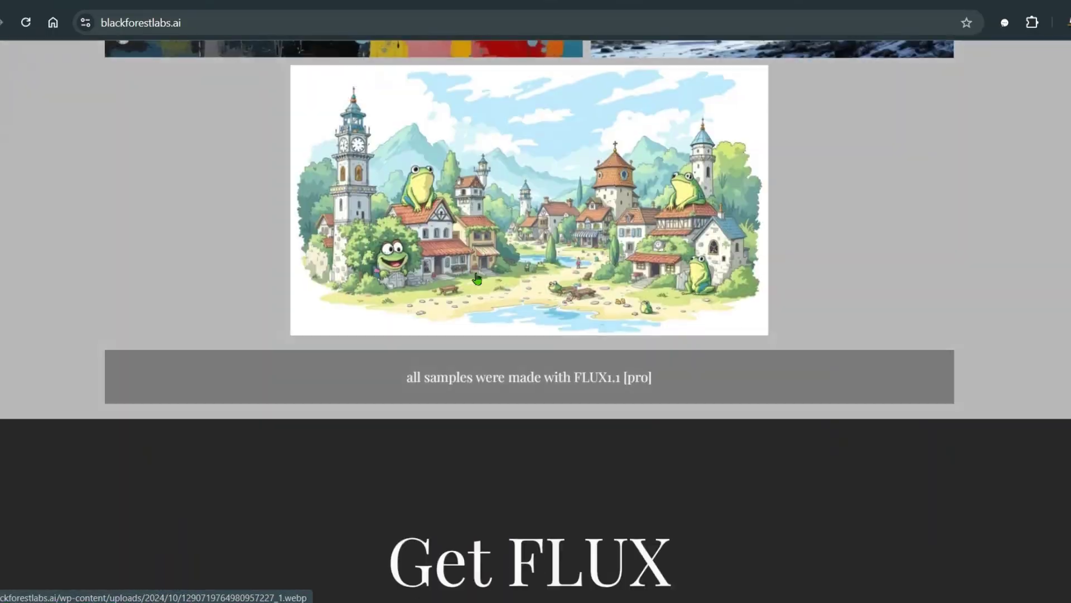
pyautogui.scroll(-10, 477, 277)
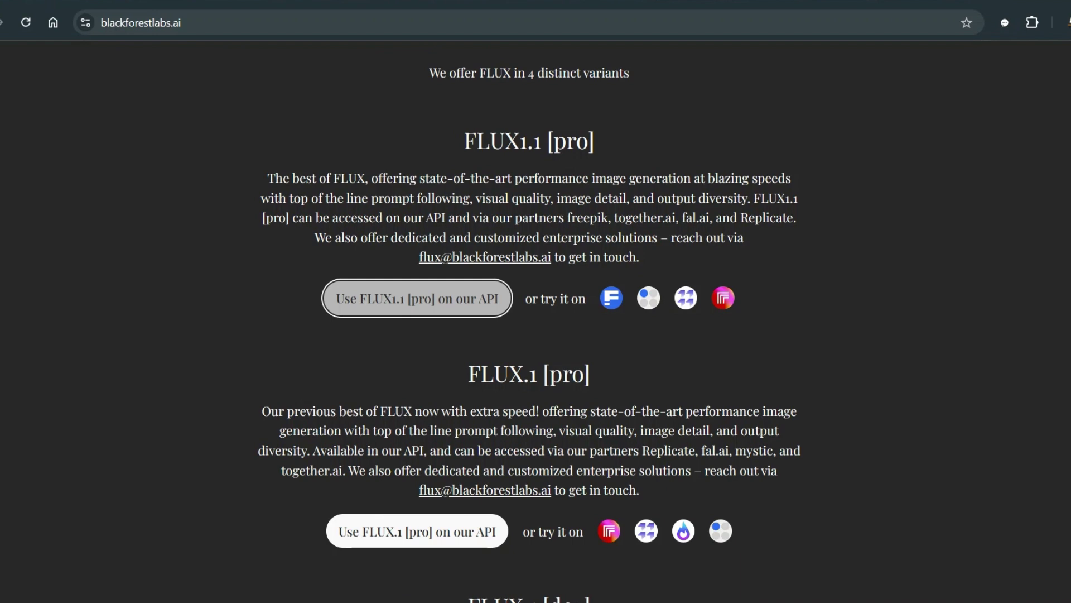
# Try the Freepik link, come back, and open the together.ai FLUX1.1 [pro] playground in a new tab
pyautogui.click(611, 301)
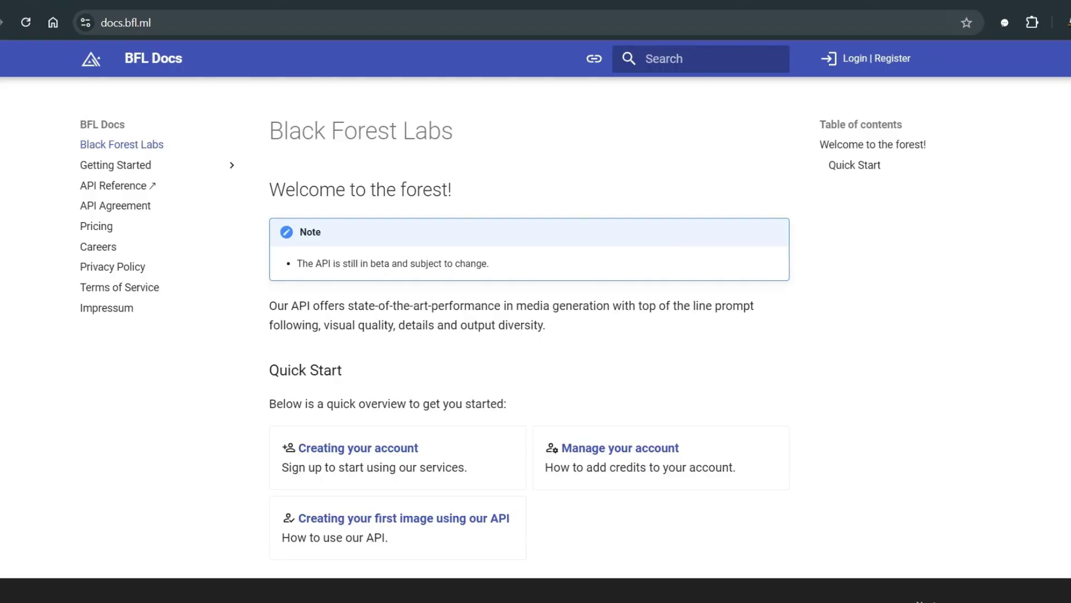
pyautogui.hotkey('alt', 'Left')
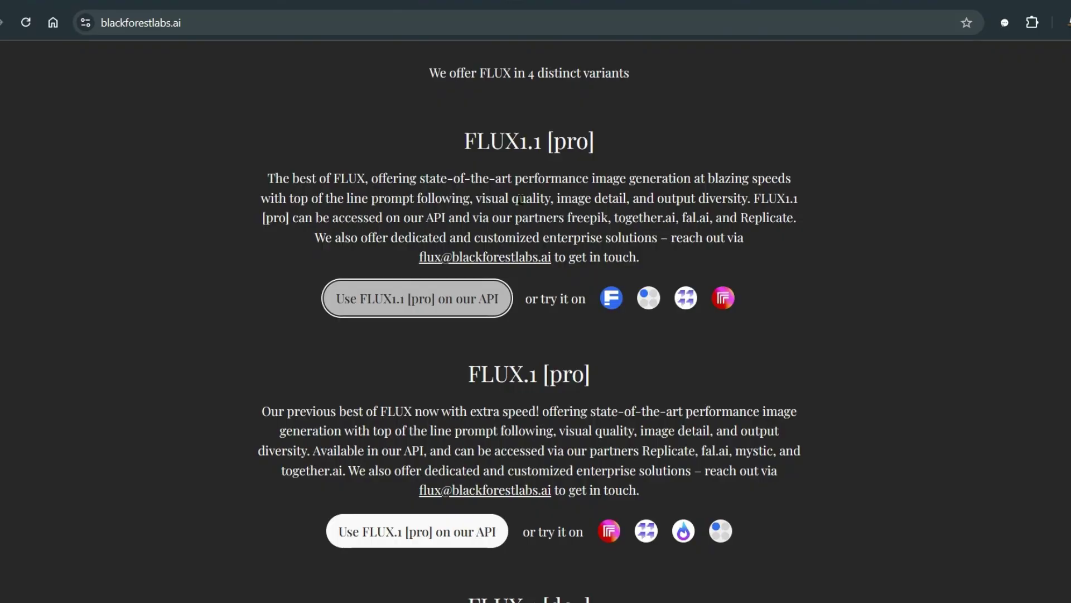
pyautogui.click(650, 299)
pyautogui.rightClick(649, 299)
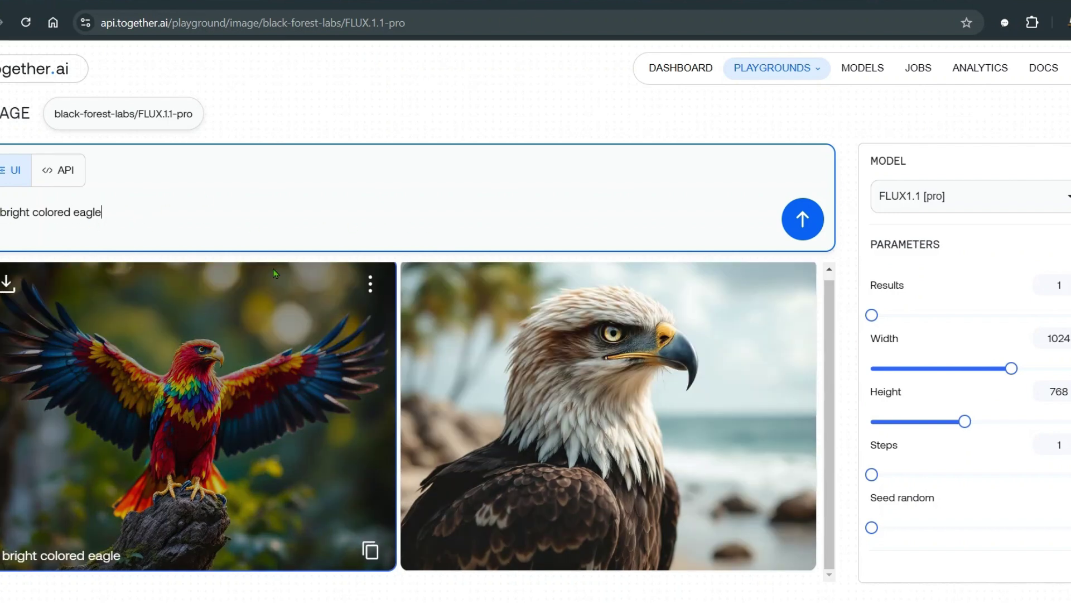
# Change the together.ai prompt to 'bright colored rabbit holding a straw' and generate the image
pyautogui.press('BackSpace')
pyautogui.press('BackSpace')
pyautogui.press('BackSpace')
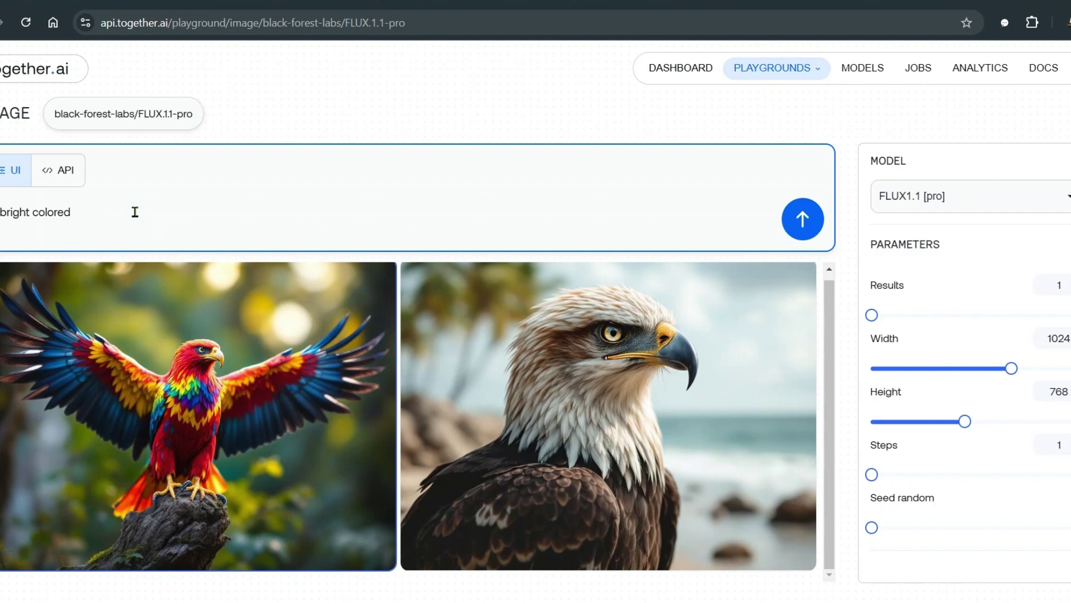
pyautogui.write('rabbit holding a')
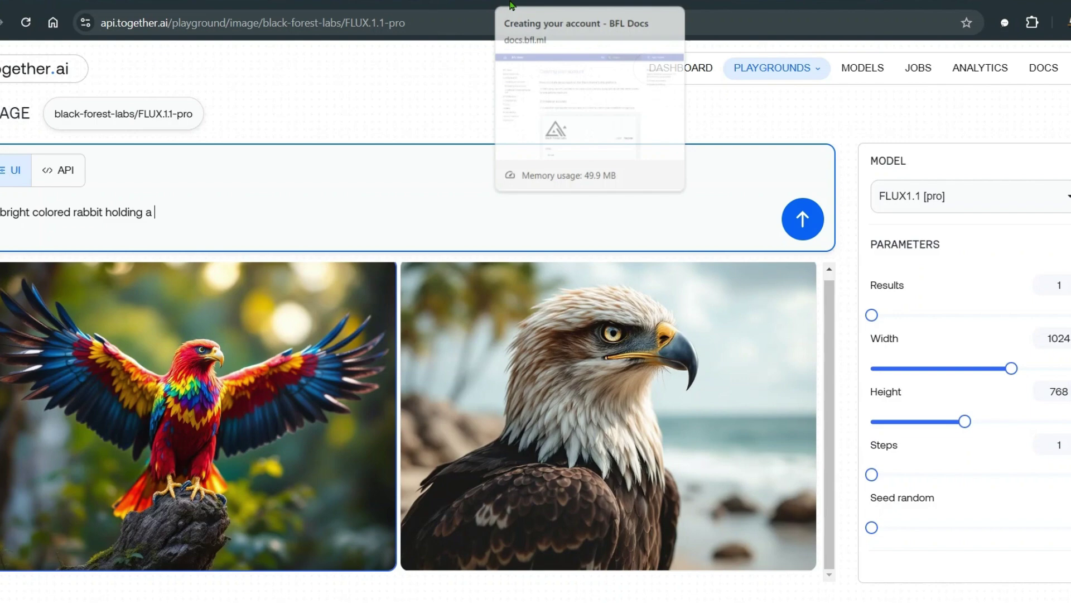
pyautogui.write(' straw')
pyautogui.press('Return')
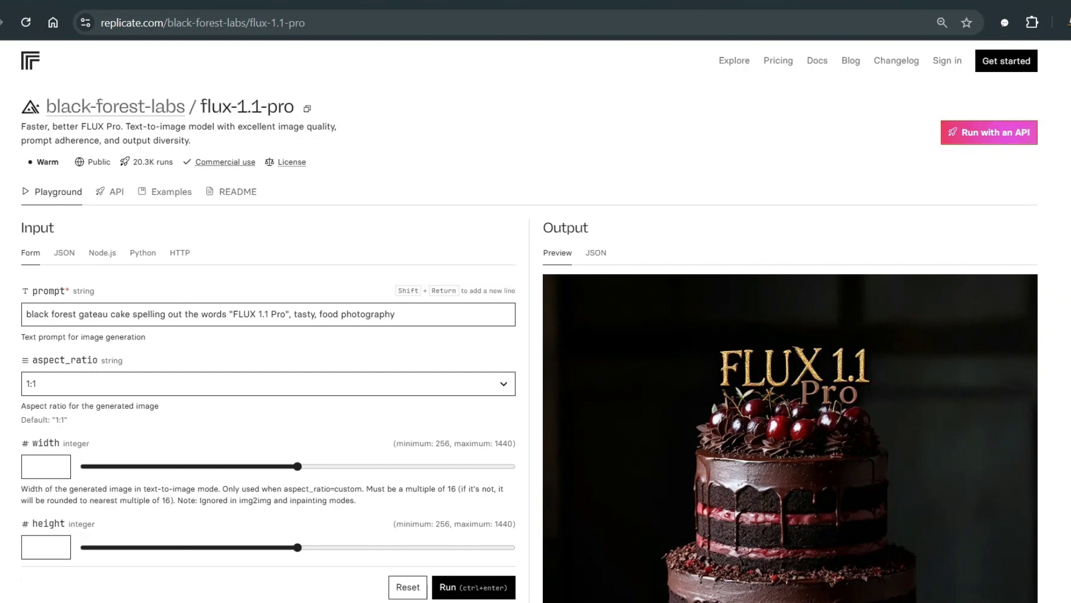
# Replace 'black forest' at the start of the Replicate prompt with 'white vanilla'
pyautogui.scroll(-2, 814, 402)
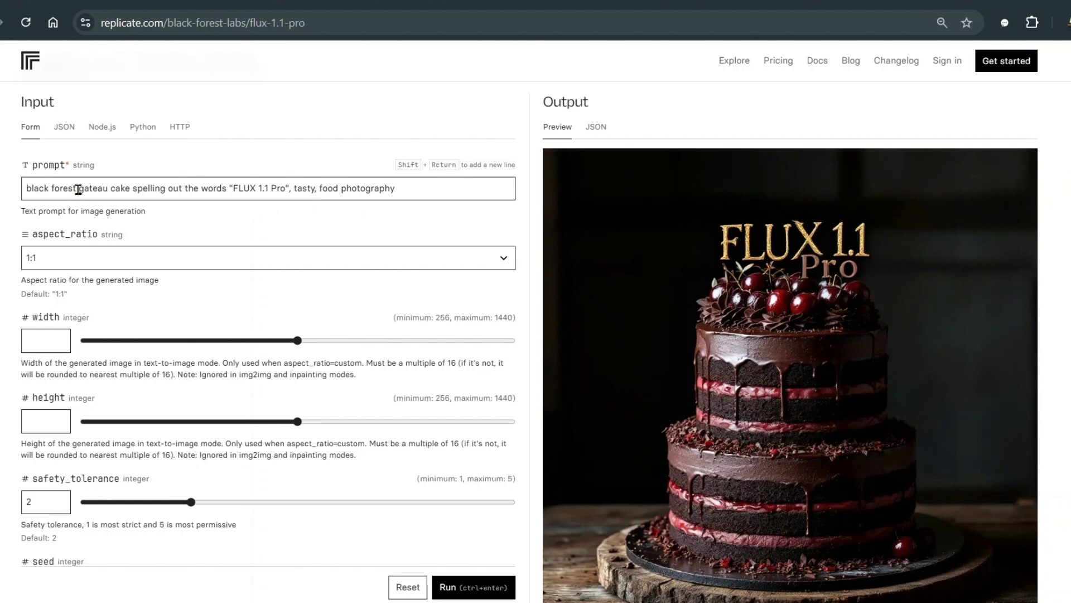
pyautogui.moveTo(79, 189); pyautogui.dragTo(26, 188)
pyautogui.write('wh')
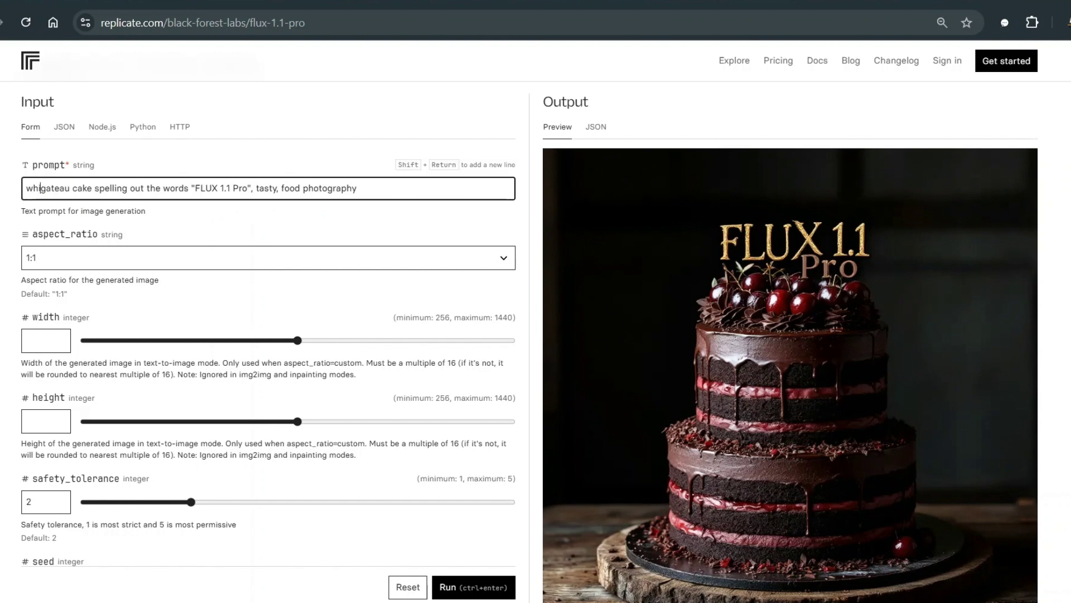
pyautogui.write('ite vani')
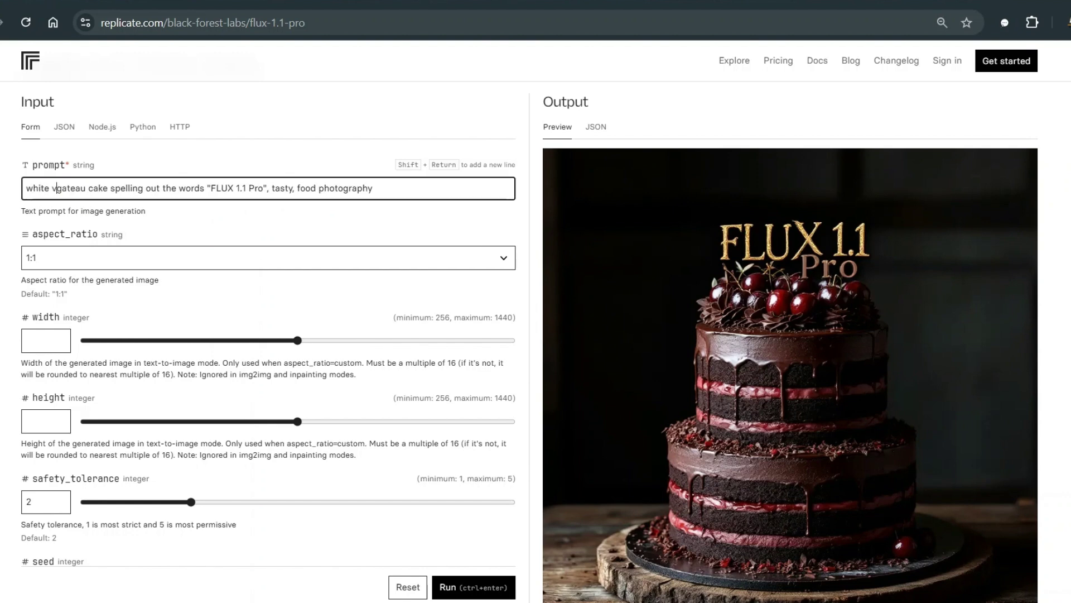
pyautogui.write('lla')
pyautogui.scroll(-2, 443, 466)
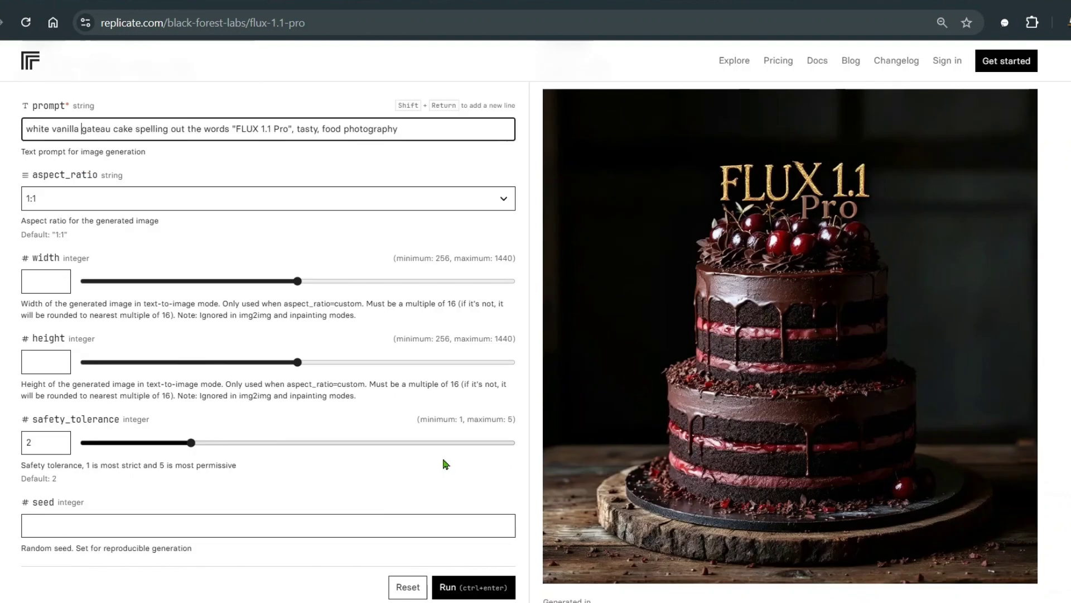
# Run the flux-1.1-pro prediction and view the vanilla cake spelling 'Flux 1.1 Pro'
pyautogui.click(449, 593)
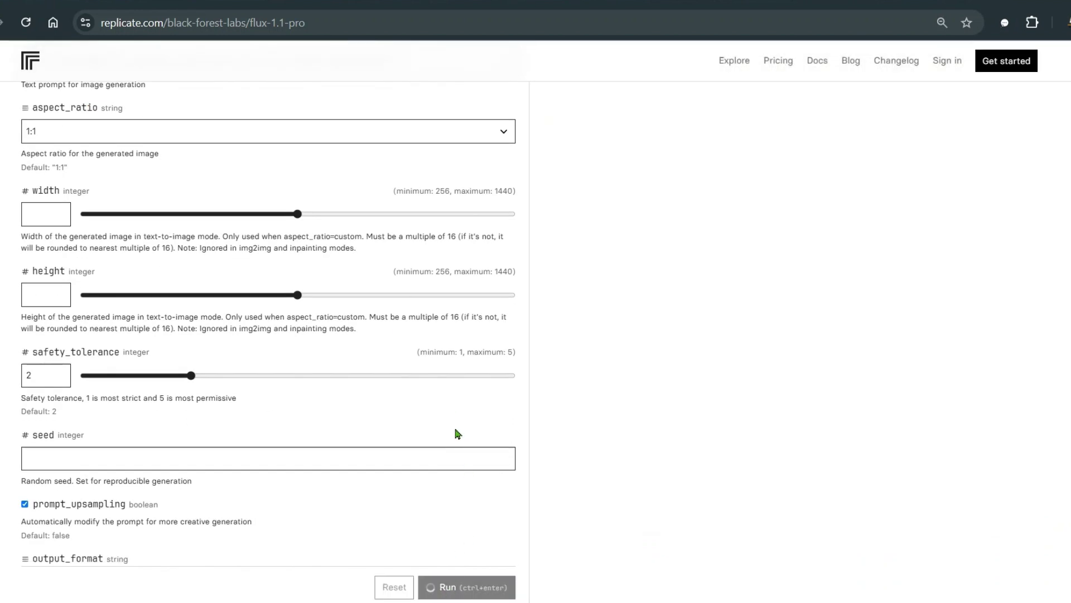
pyautogui.scroll(5, 457, 433)
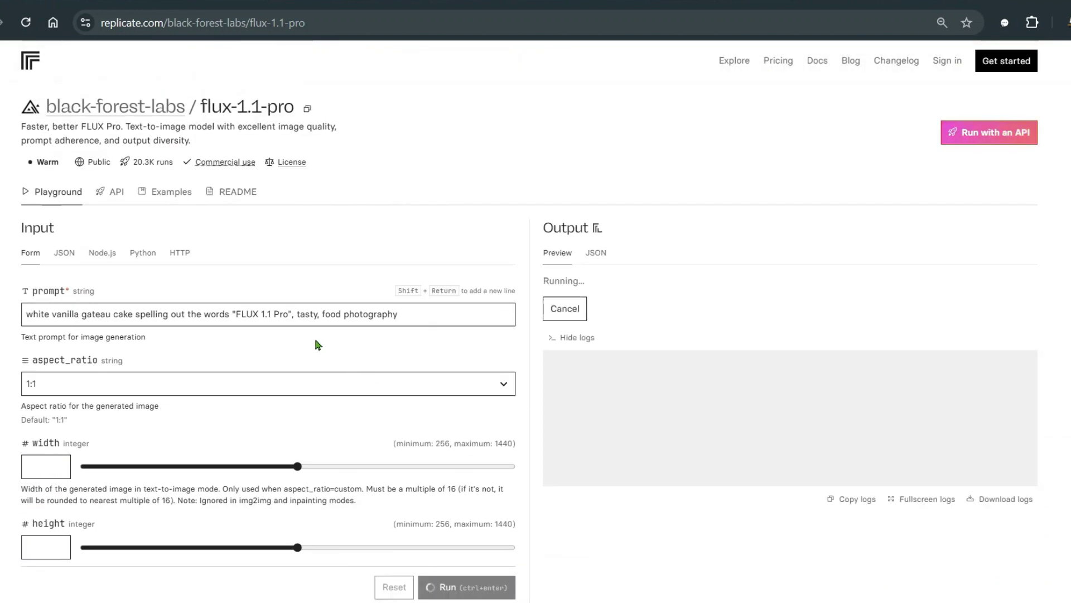
pyautogui.scroll(-2, 258, 326)
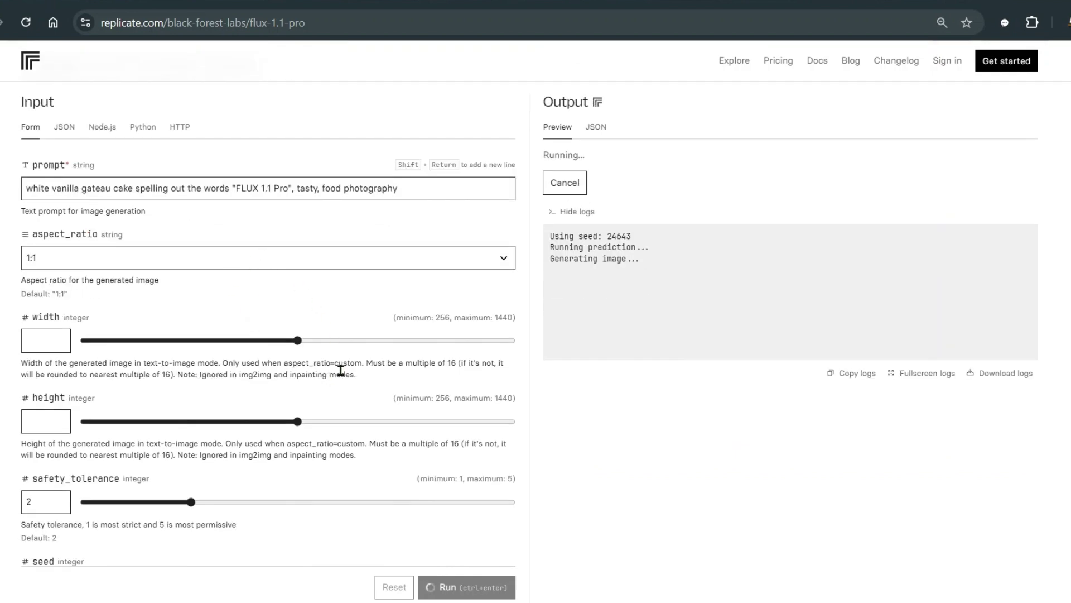
pyautogui.scroll(-1, 283, 336)
pyautogui.scroll(-8, 283, 336)
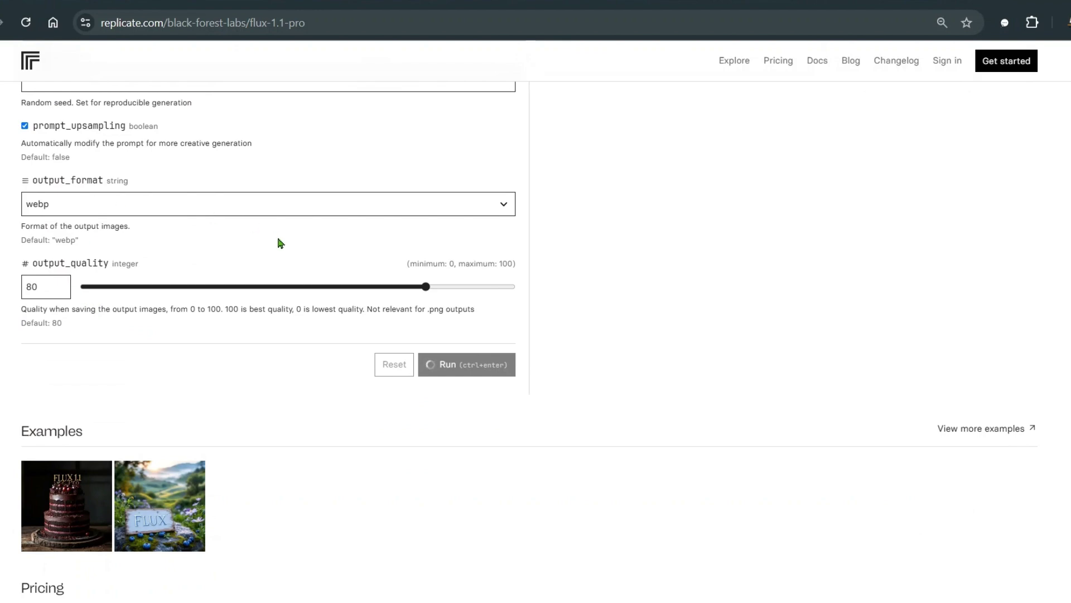
pyautogui.scroll(11, 662, 360)
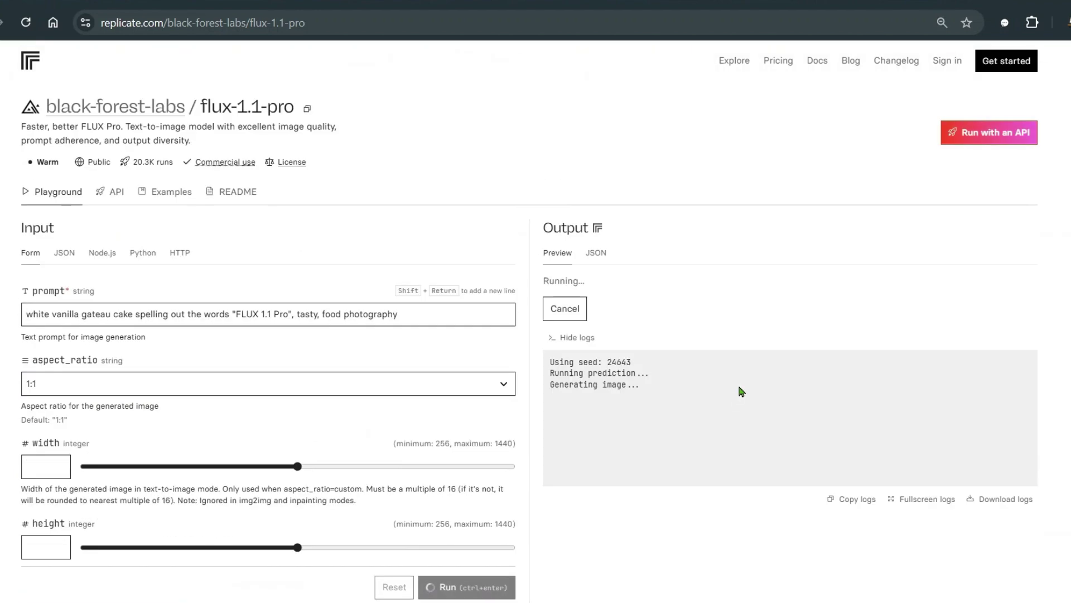
pyautogui.scroll(-2, 759, 379)
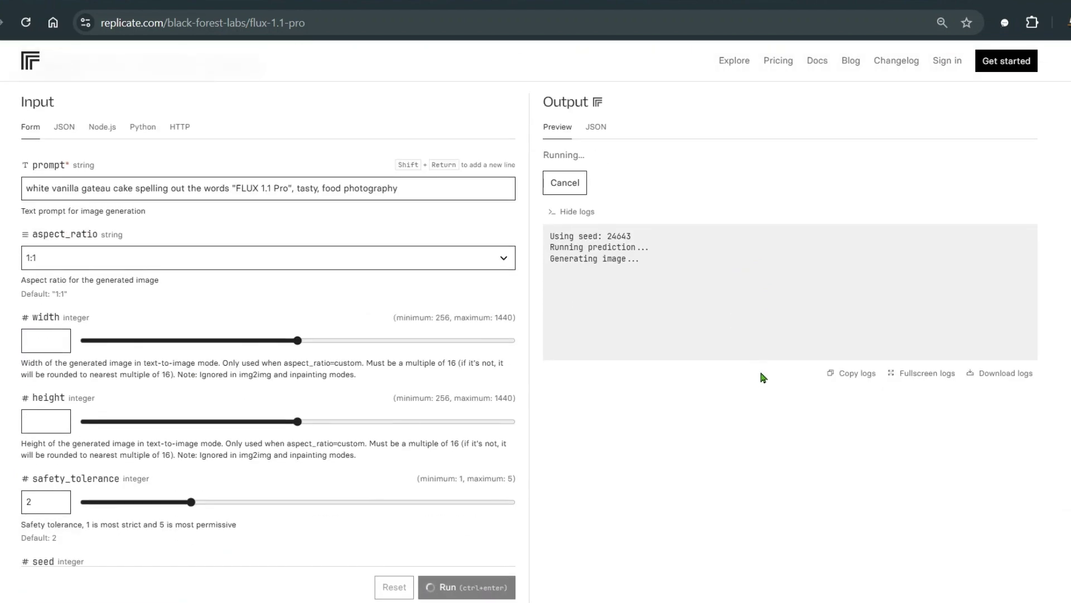
pyautogui.scroll(2, 760, 378)
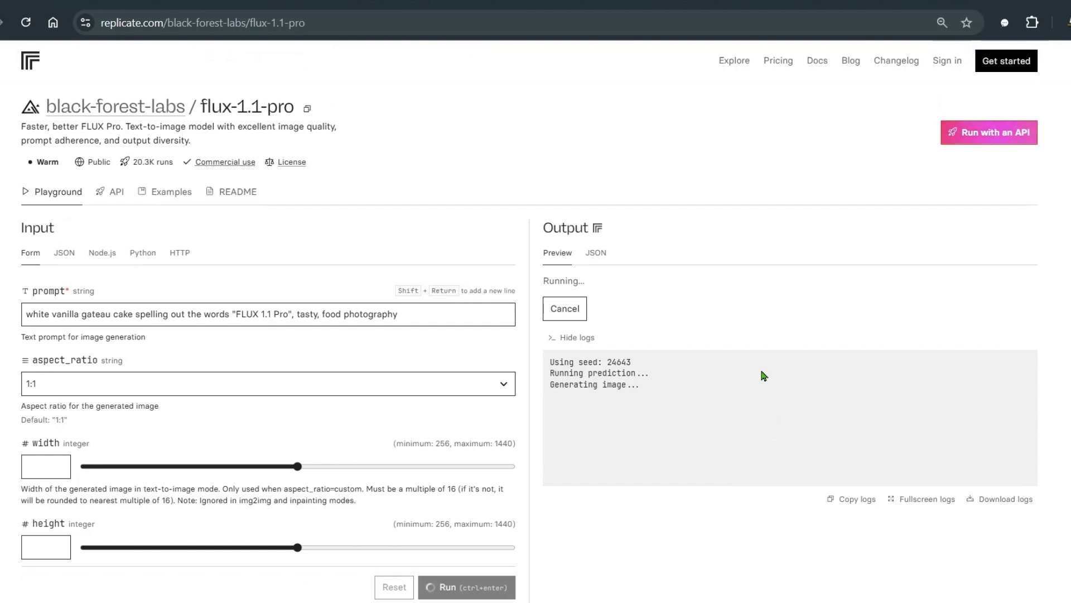
pyautogui.scroll(-2, 871, 263)
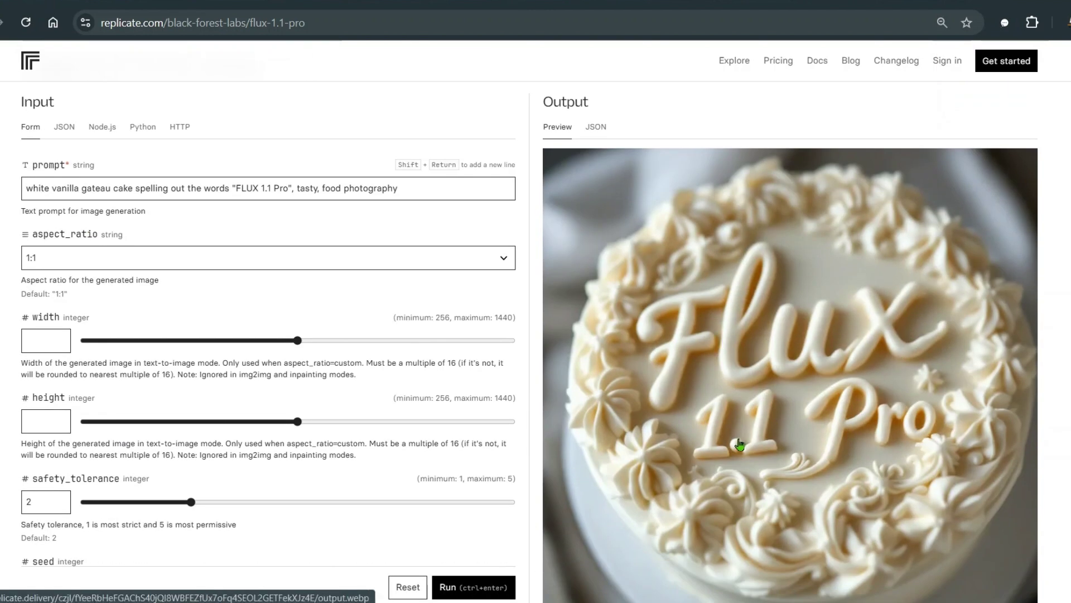
pyautogui.scroll(-3, 870, 427)
pyautogui.scroll(3, 899, 390)
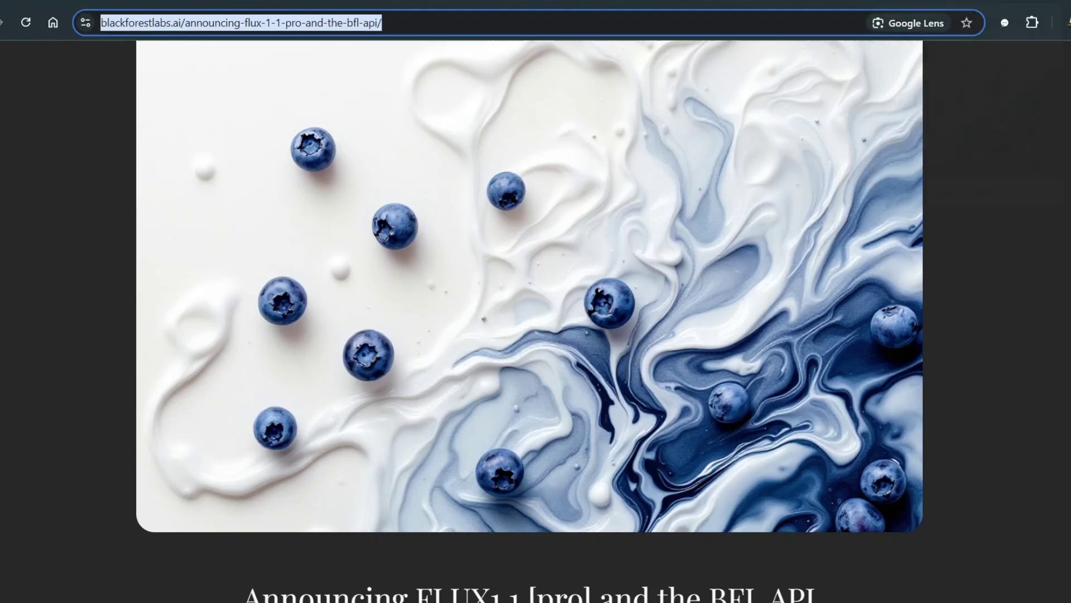
# Scroll the FLUX1.1 [pro] announcement down to the ELO score chart, FLUX1.1 [pro] topping 1150
pyautogui.scroll(-1, 659, 171)
pyautogui.scroll(-5, 697, 206)
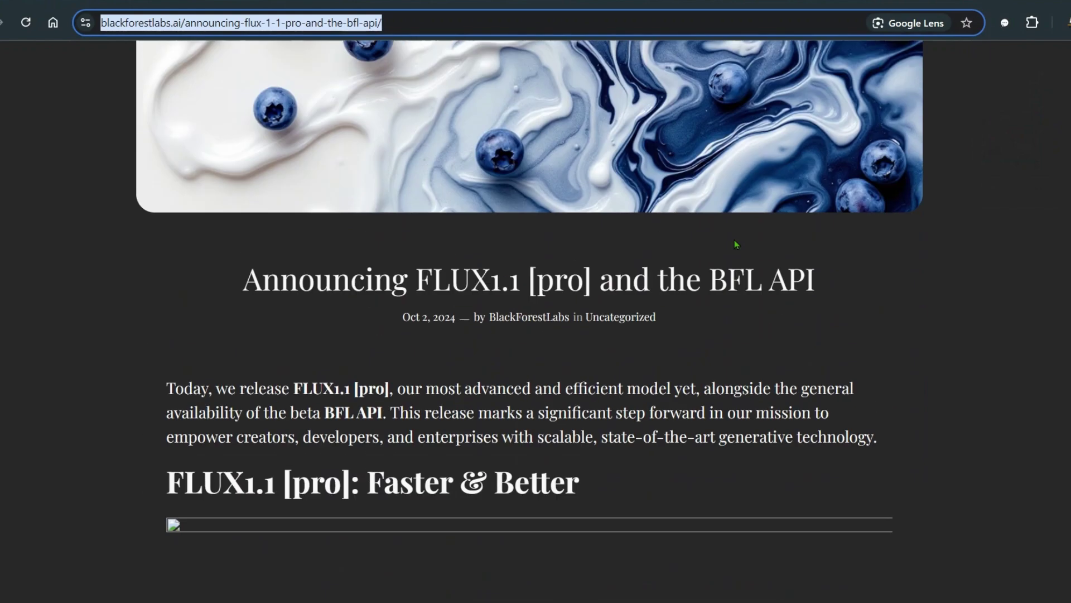
pyautogui.scroll(1, 798, 229)
pyautogui.scroll(-2, 1010, 232)
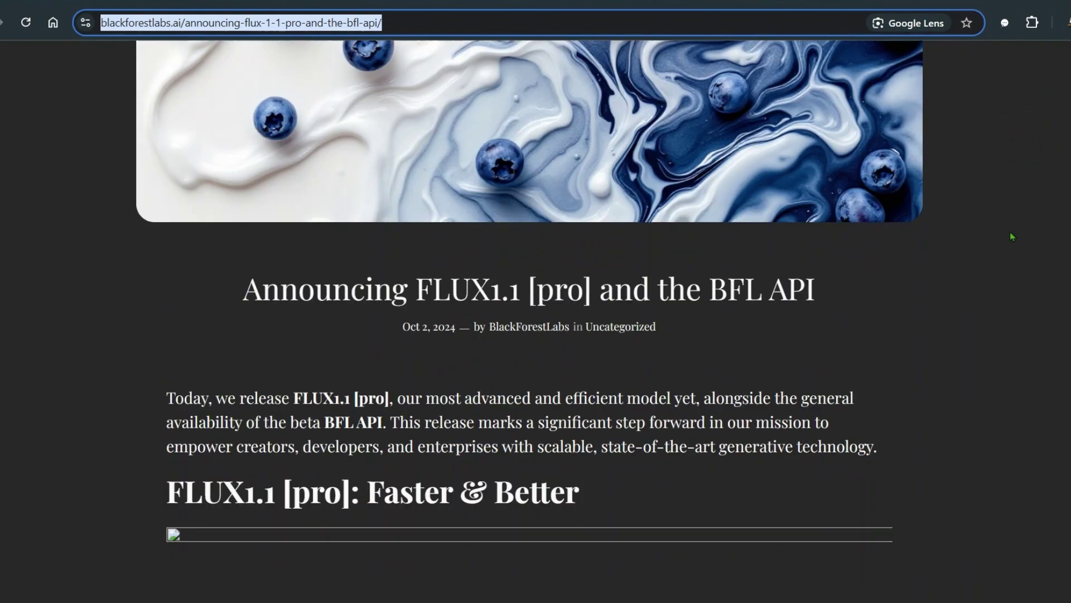
pyautogui.click(1047, 200)
pyautogui.scroll(-8, 992, 250)
pyautogui.scroll(-9, 1030, 216)
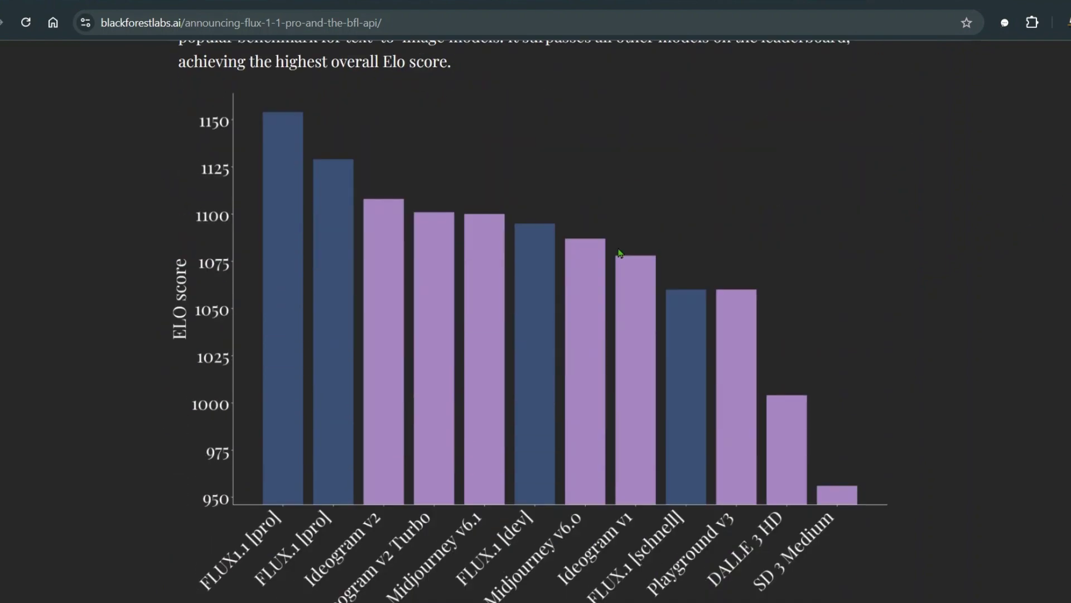
# Compare the ELO-versus-cost and ELO-versus-speed charts, with FLUX1.1 [pro] highest at about 4 seconds
pyautogui.scroll(-13, 534, 232)
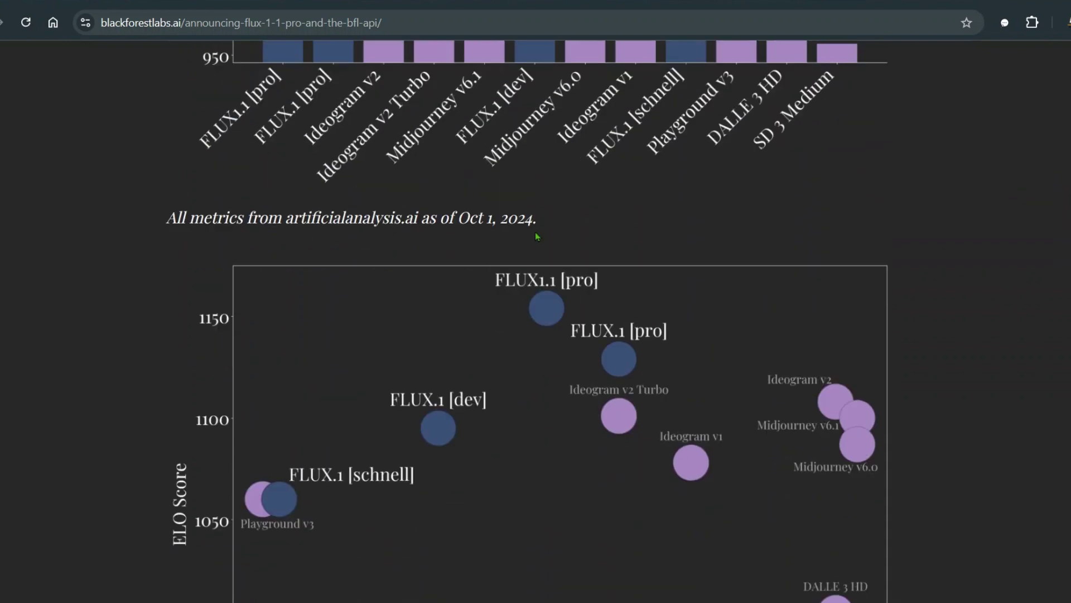
pyautogui.scroll(2, 618, 205)
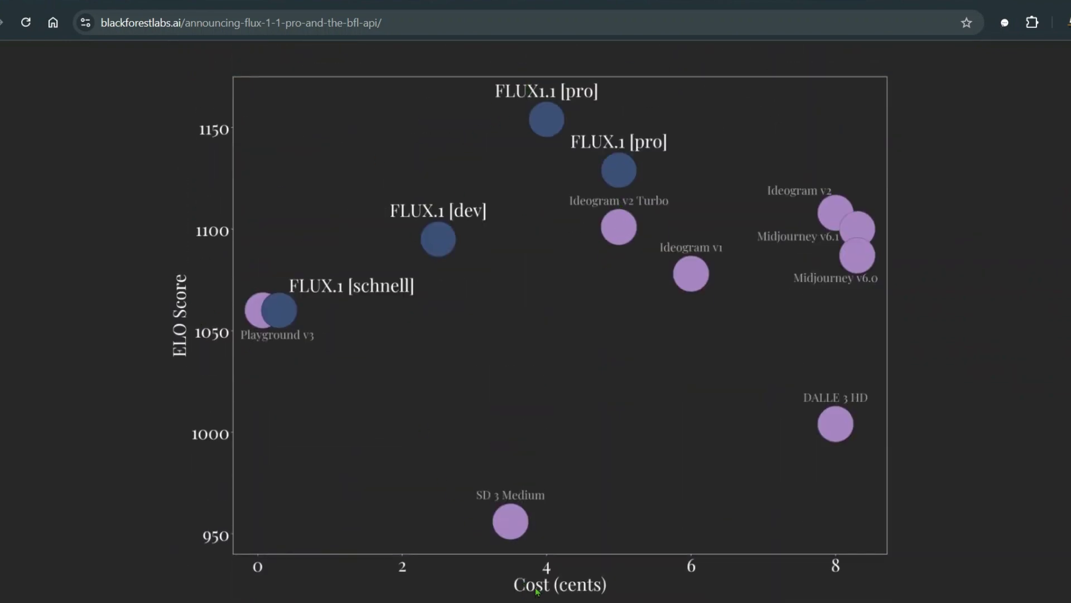
pyautogui.scroll(-10, 564, 141)
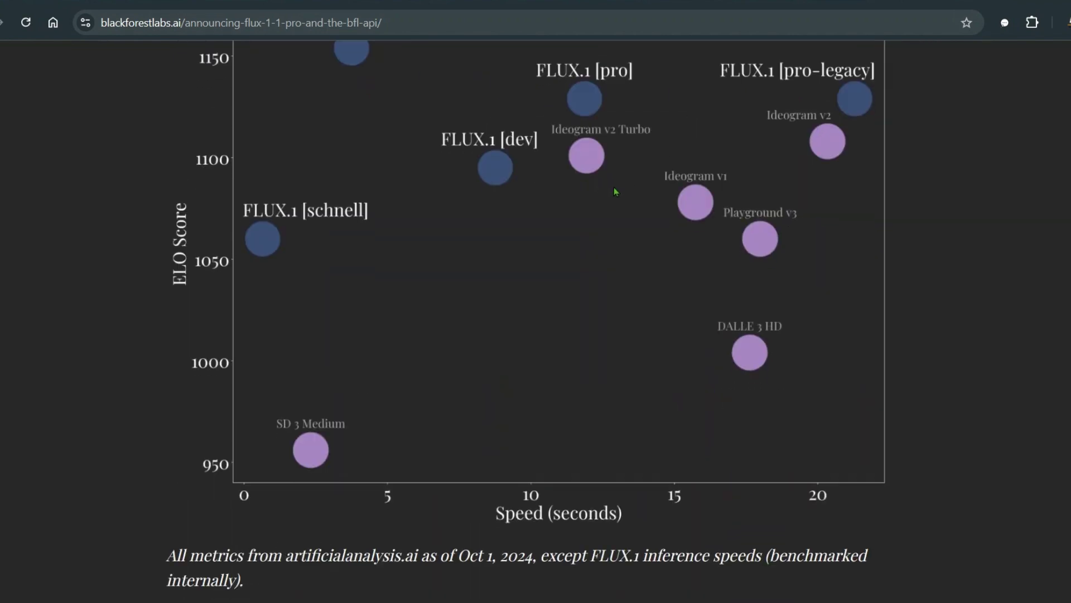
pyautogui.scroll(2, 608, 342)
pyautogui.scroll(-2, 564, 414)
pyautogui.scroll(7, 568, 411)
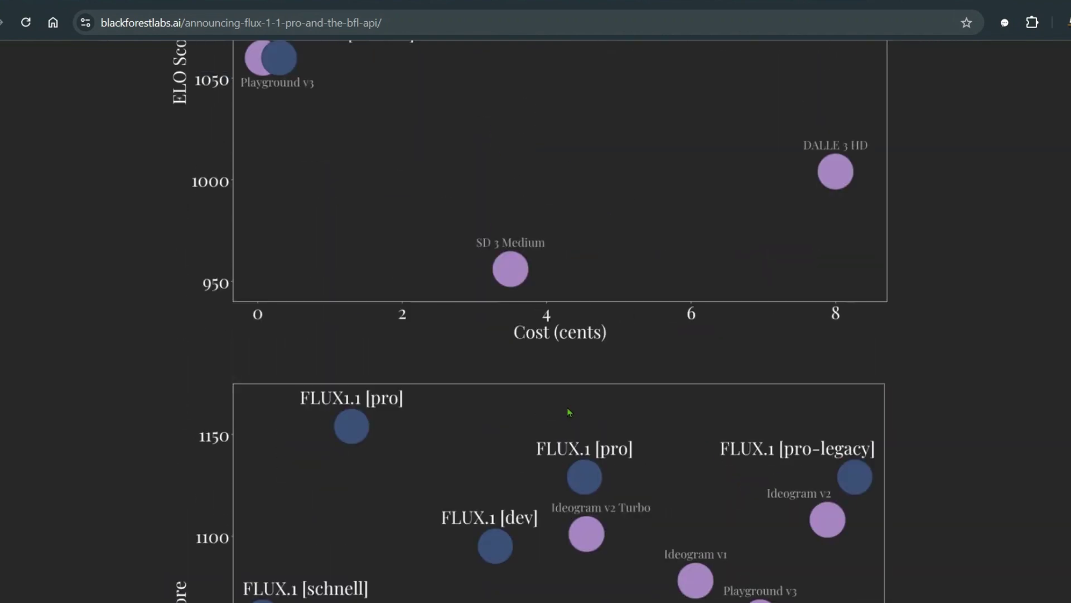
pyautogui.scroll(-7, 569, 412)
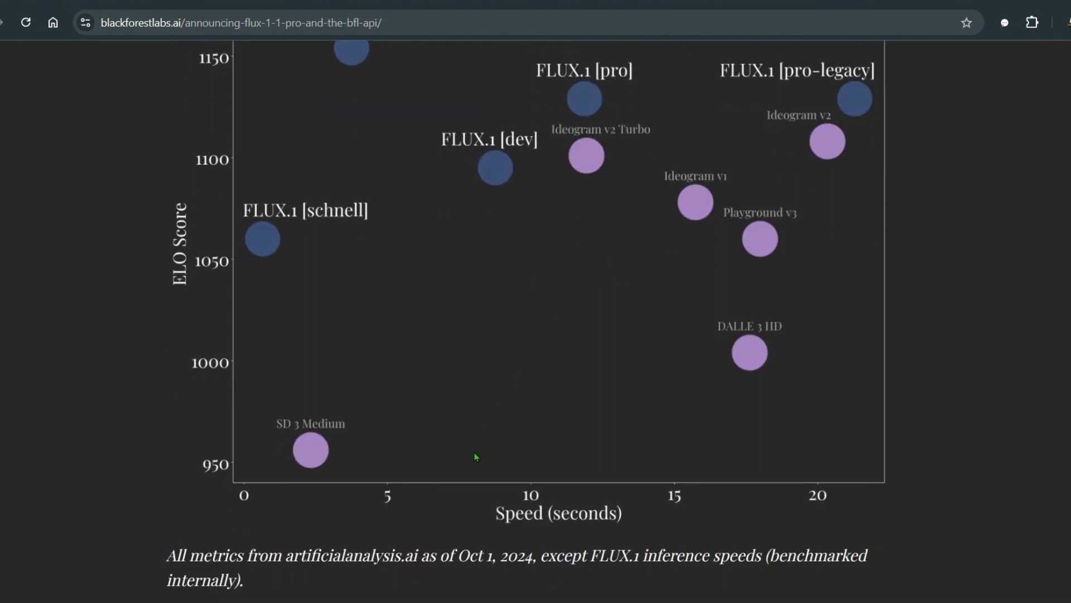
pyautogui.scroll(2, 363, 376)
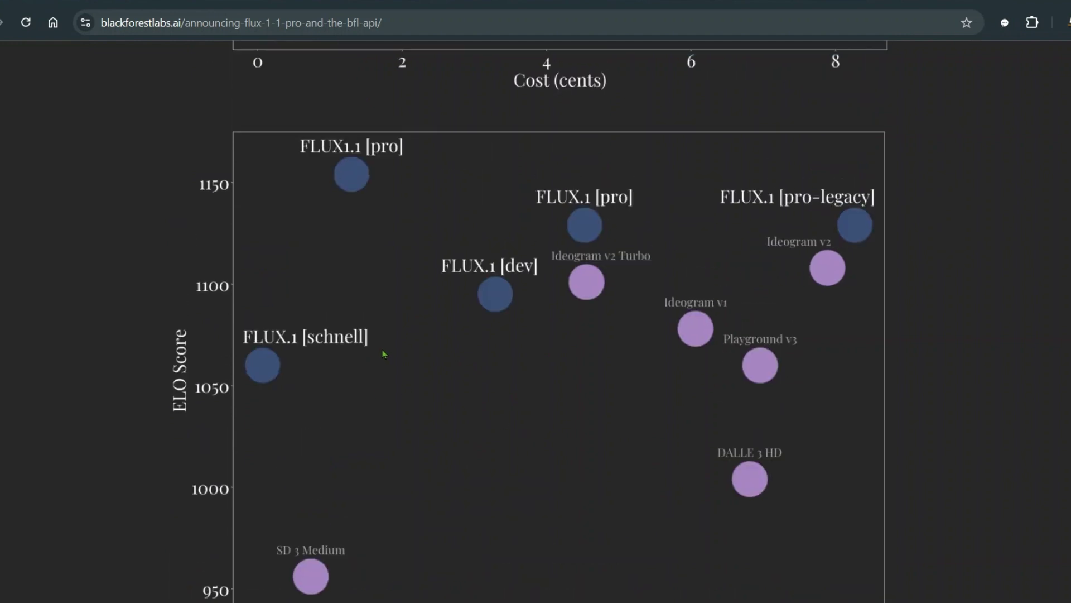
pyautogui.scroll(-1, 384, 354)
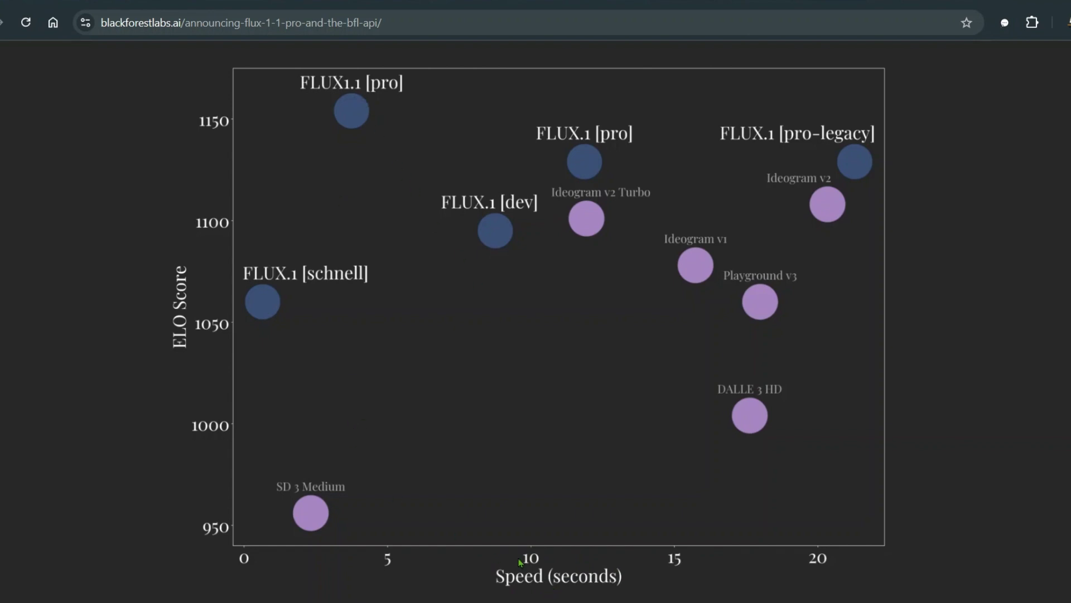
# Read the per-image API pricing and Join Us section, then return to the ELO-versus-cost chart
pyautogui.scroll(-8, 561, 483)
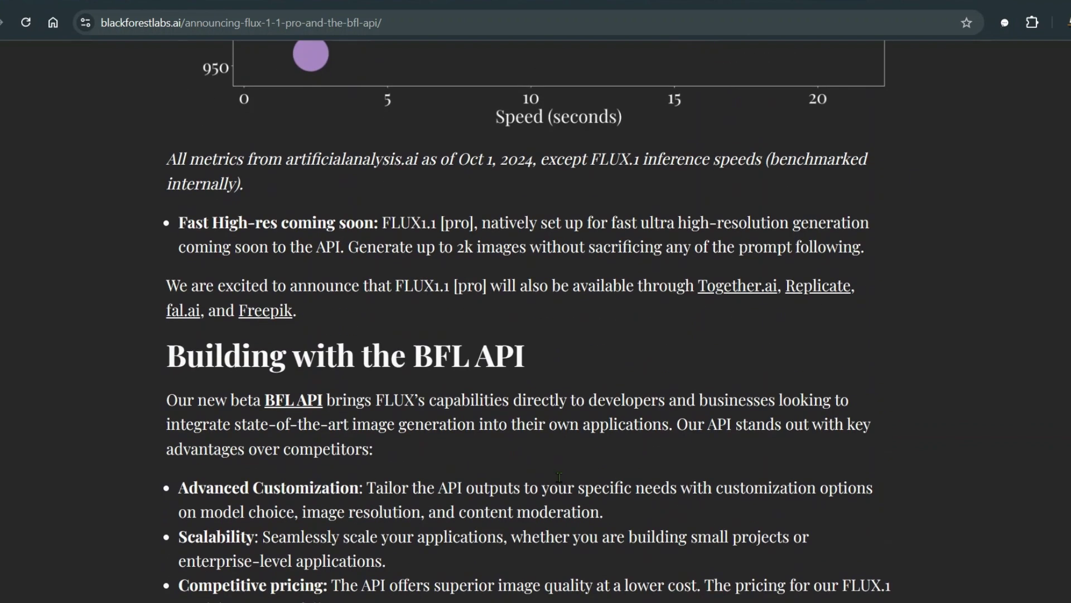
pyautogui.scroll(-5, 558, 478)
pyautogui.scroll(-4, 561, 483)
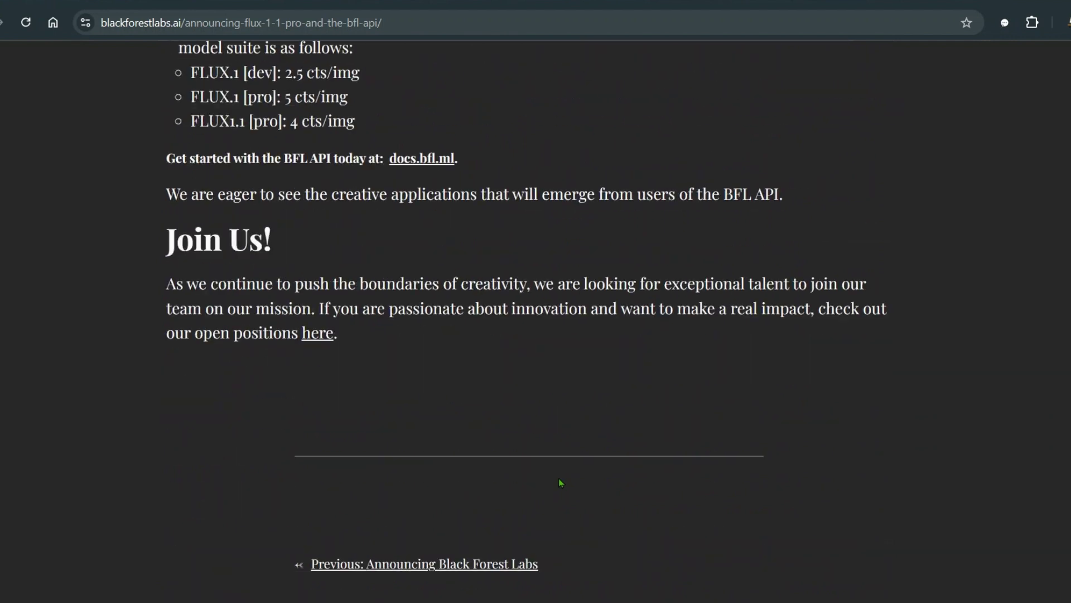
pyautogui.scroll(4, 561, 483)
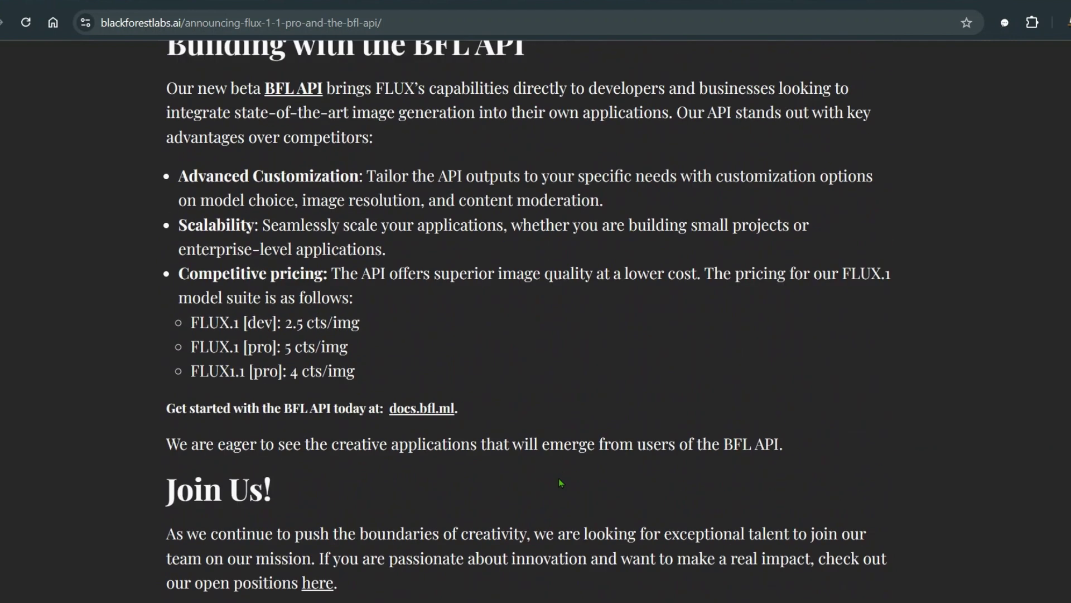
pyautogui.scroll(2, 561, 482)
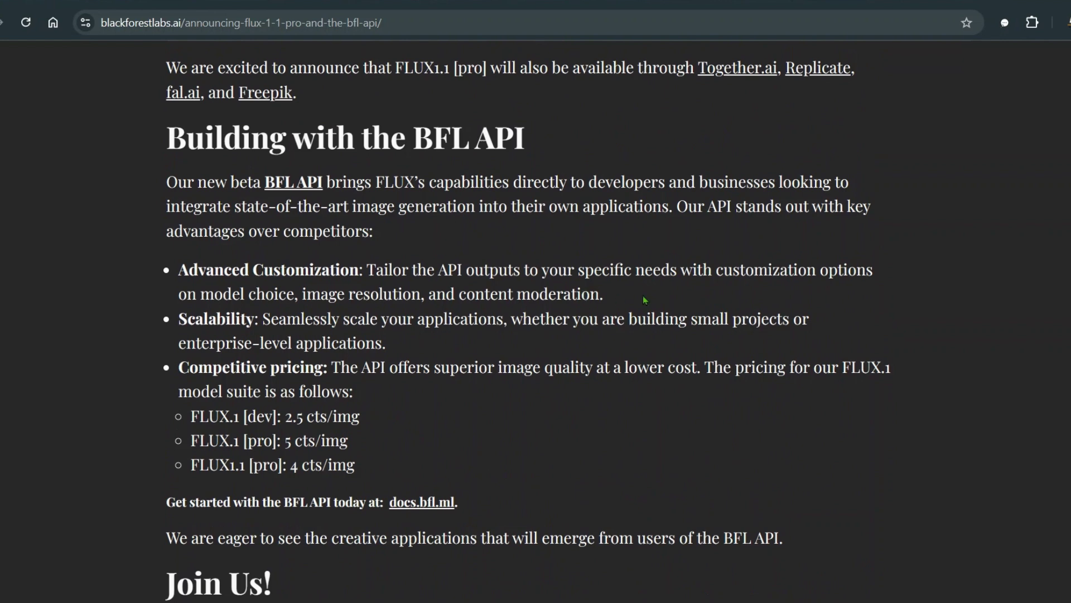
pyautogui.scroll(20, 650, 293)
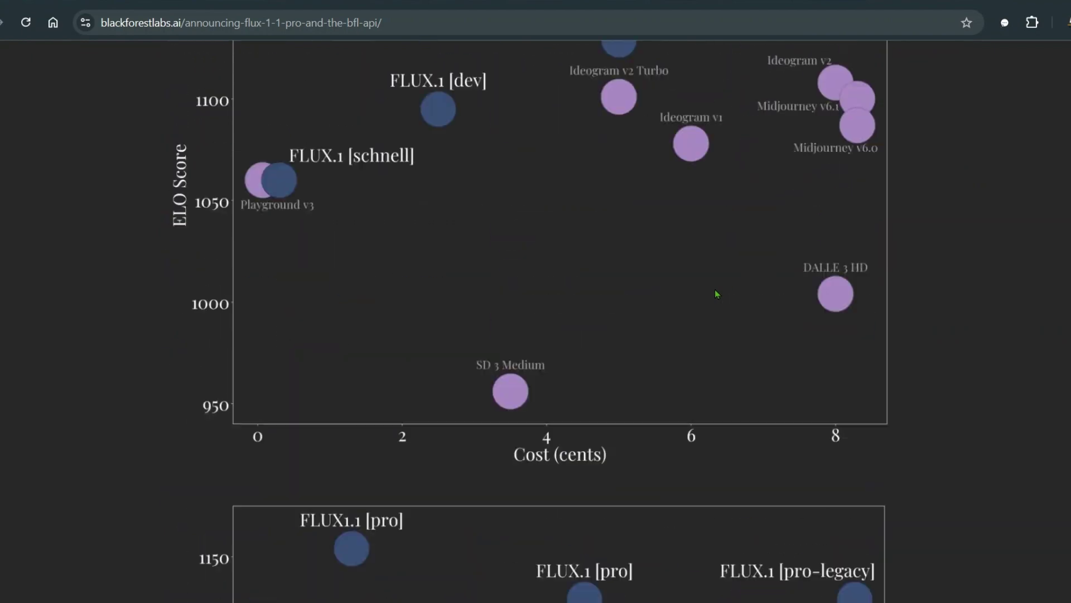
# Return to the blackforestlabs.ai homepage and scroll through its Get Creative sample images
pyautogui.hotkey('alt', 'Left')
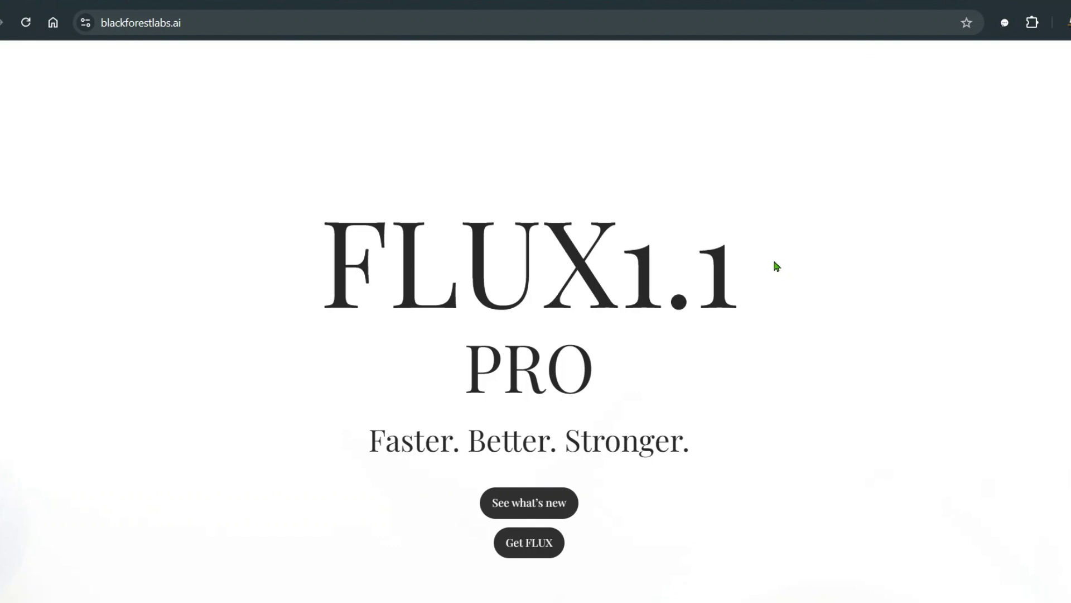
pyautogui.scroll(-2, 758, 277)
pyautogui.scroll(-2, 758, 277)
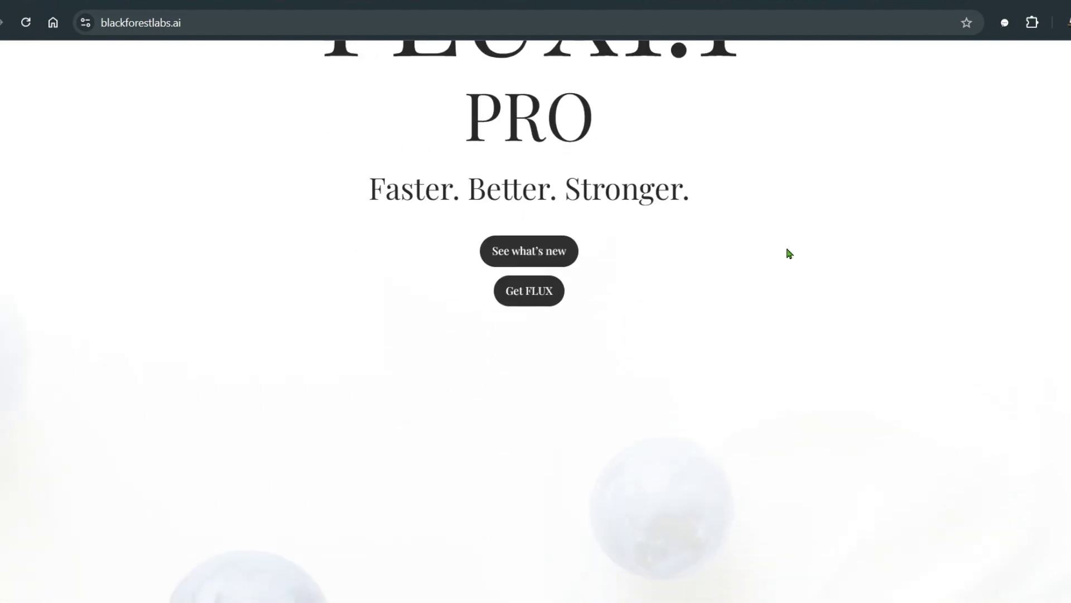
pyautogui.scroll(-14, 807, 258)
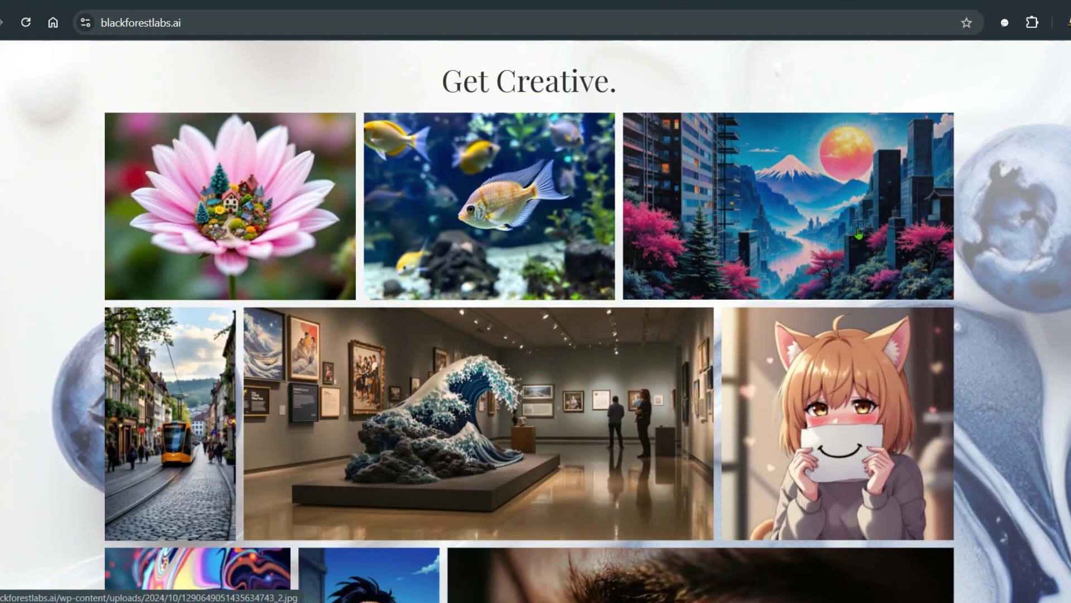
pyautogui.scroll(-15, 858, 233)
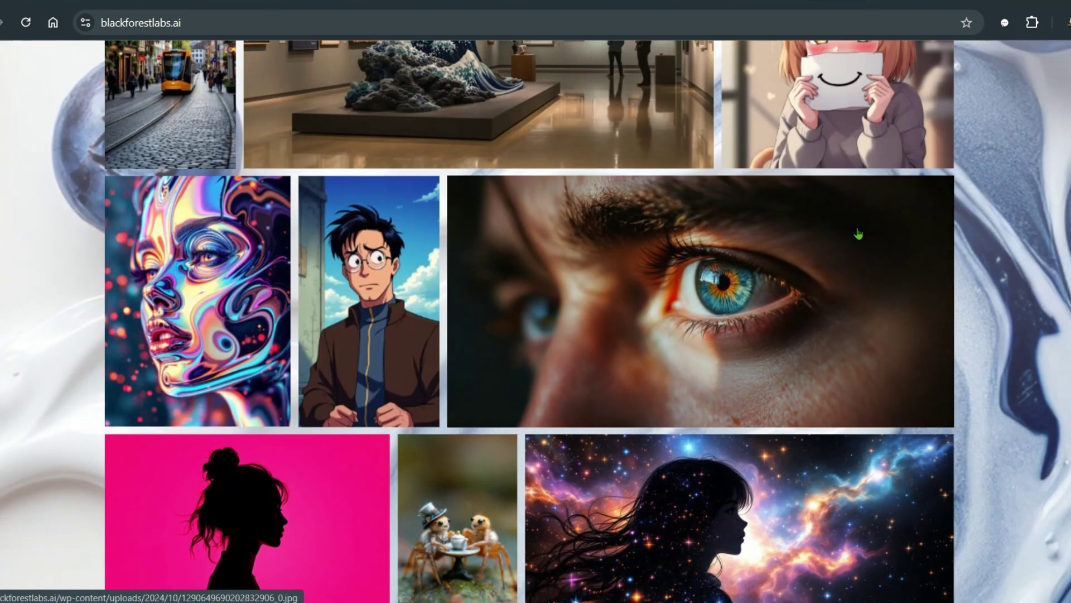
pyautogui.scroll(-10, 858, 233)
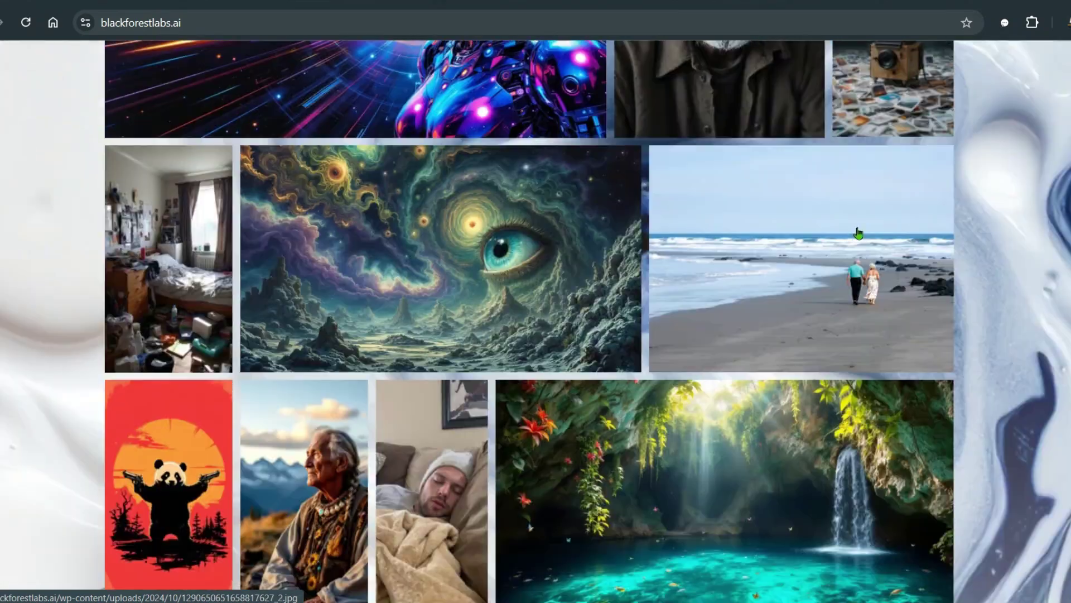
pyautogui.scroll(-2, 858, 234)
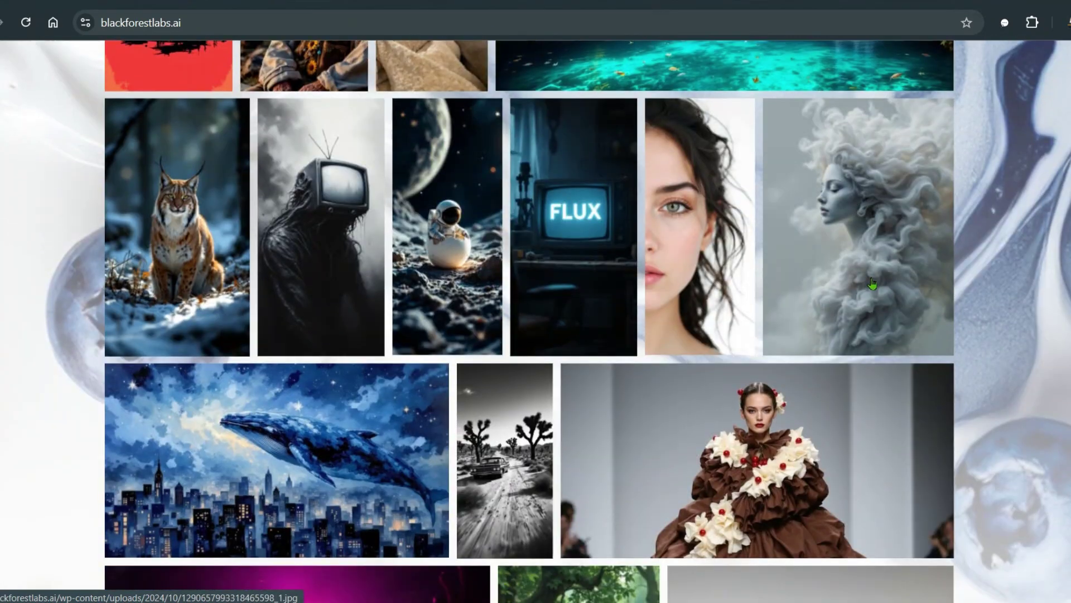
pyautogui.scroll(5, 870, 284)
# Enlarge the turquoise waterfall cave image, then advance to the snowy lynx image
pyautogui.click(744, 264)
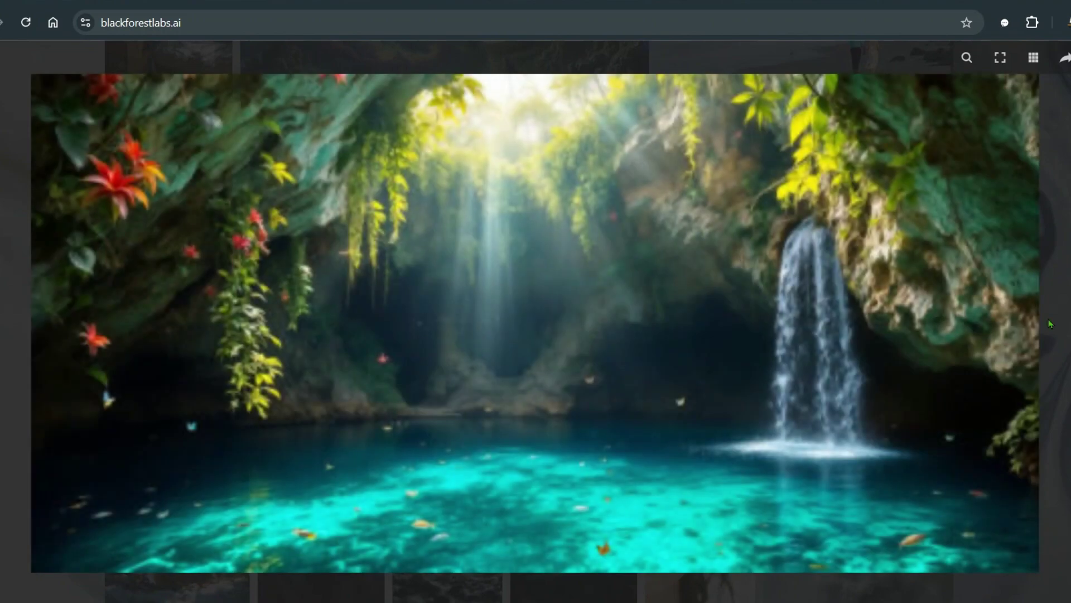
pyautogui.press('Right')
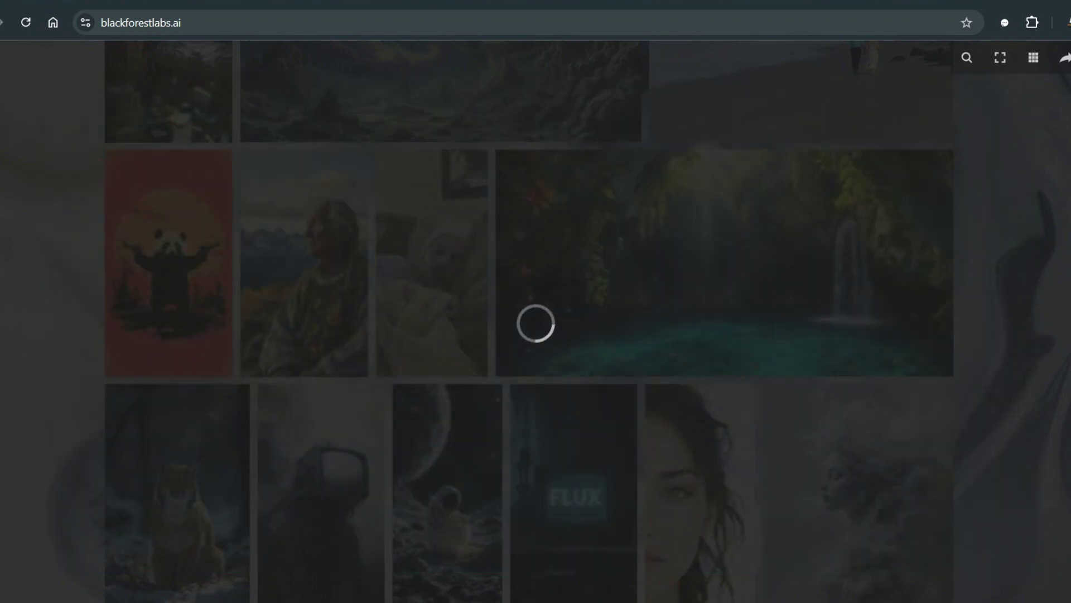